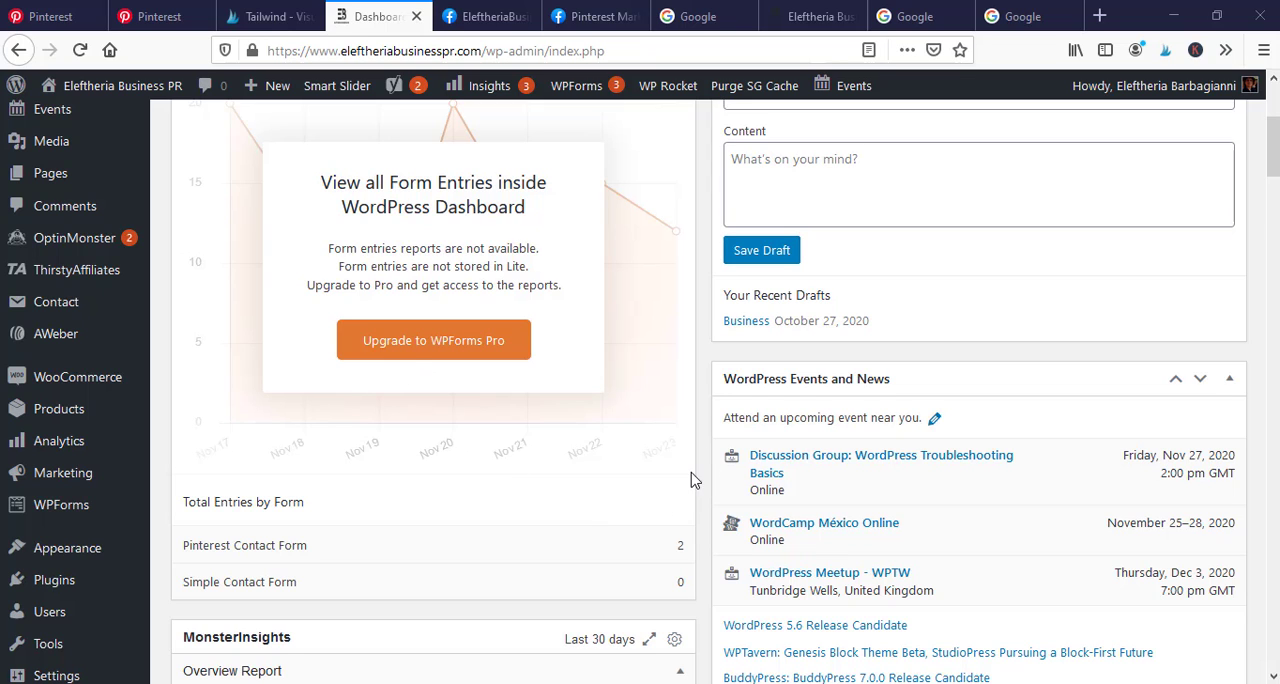
Open the WooCommerce coupons list from the site's marketing section
scroll(681, 478, down, 2)
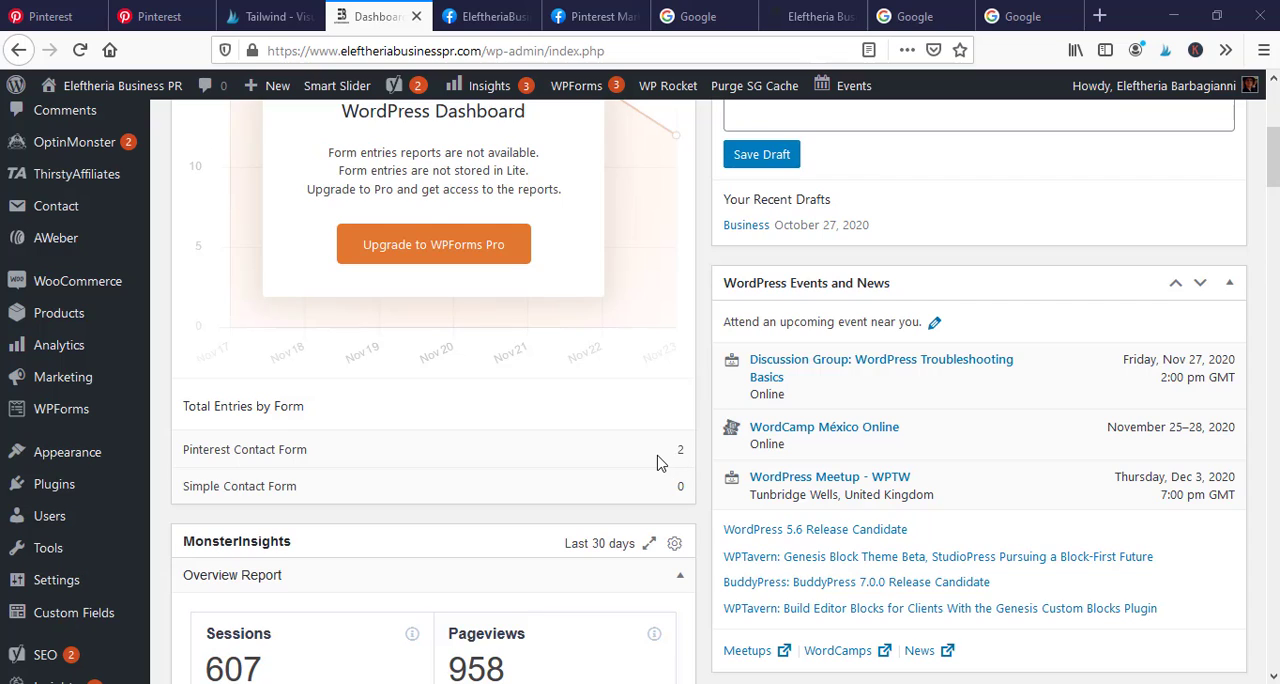
mouse_move(86, 292)
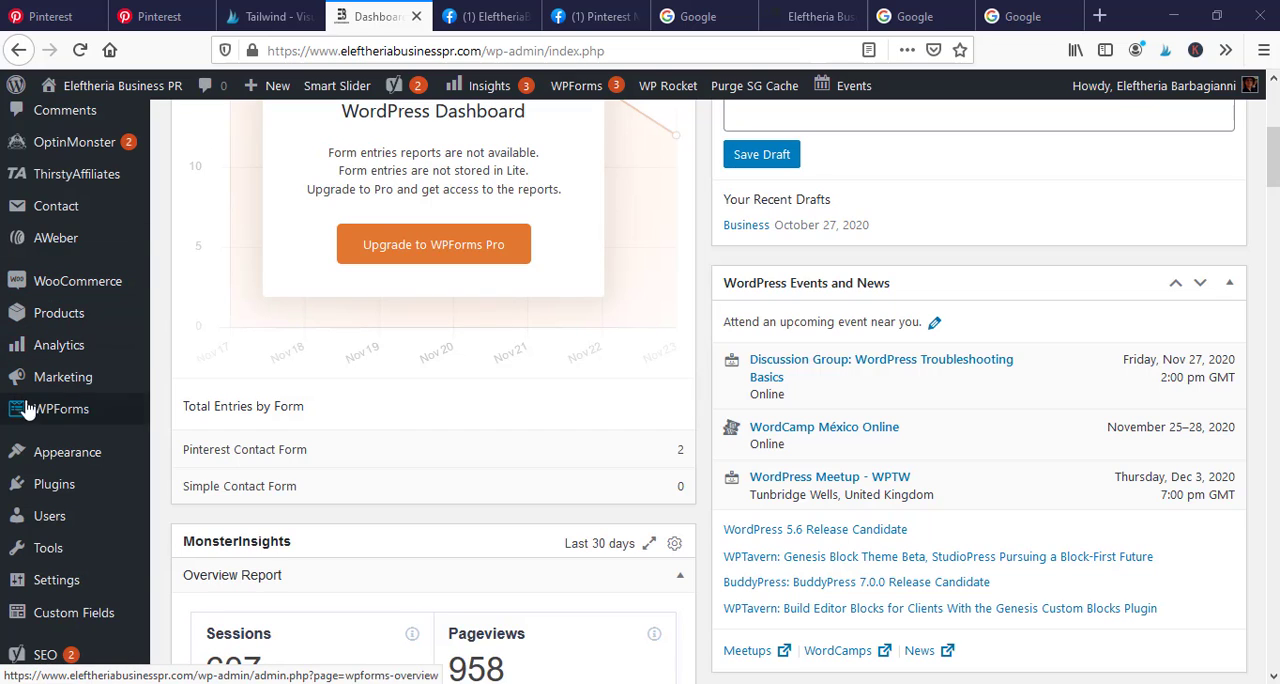
mouse_move(64, 380)
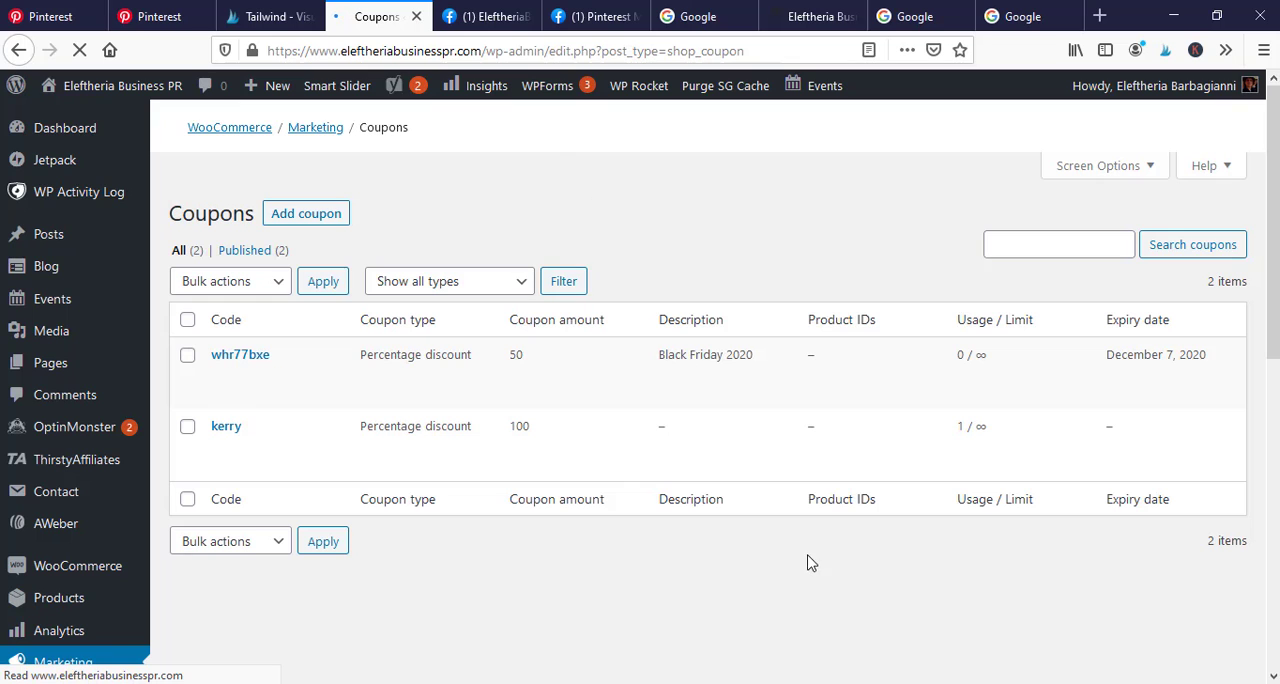
Look over the existing coupons and start adding a new one
scroll(729, 420, down, 2)
scroll(729, 421, up, 2)
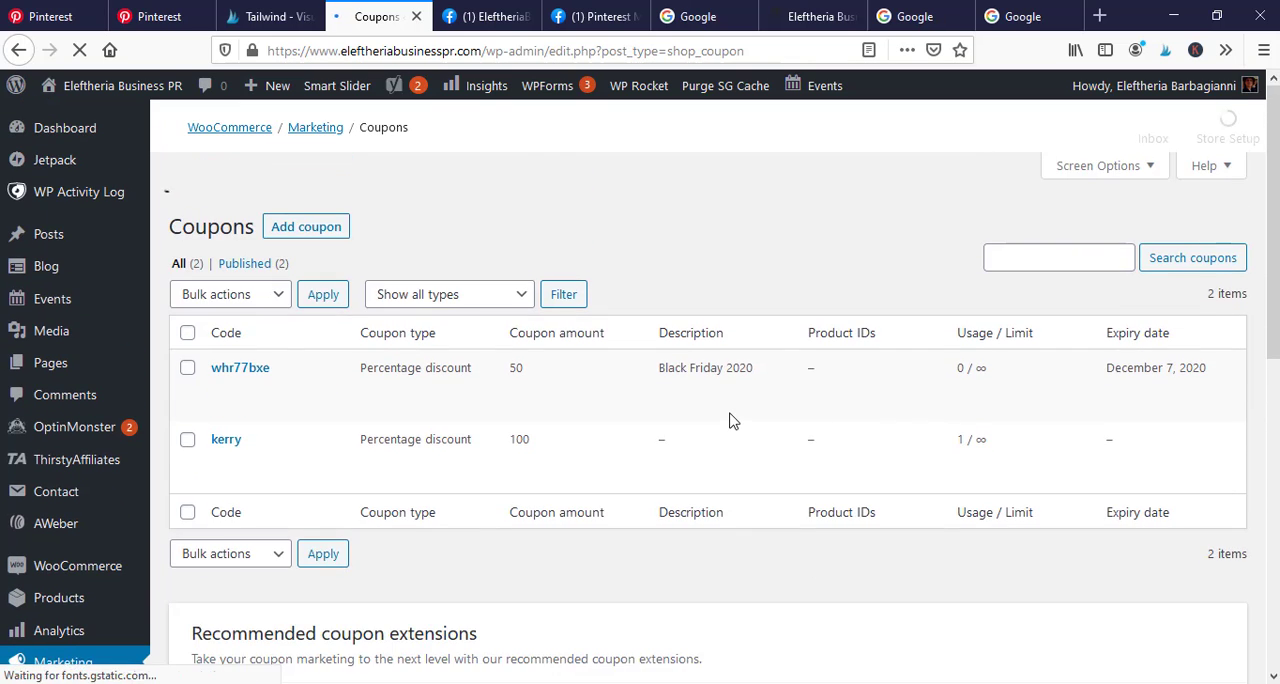
scroll(860, 356, down, 1)
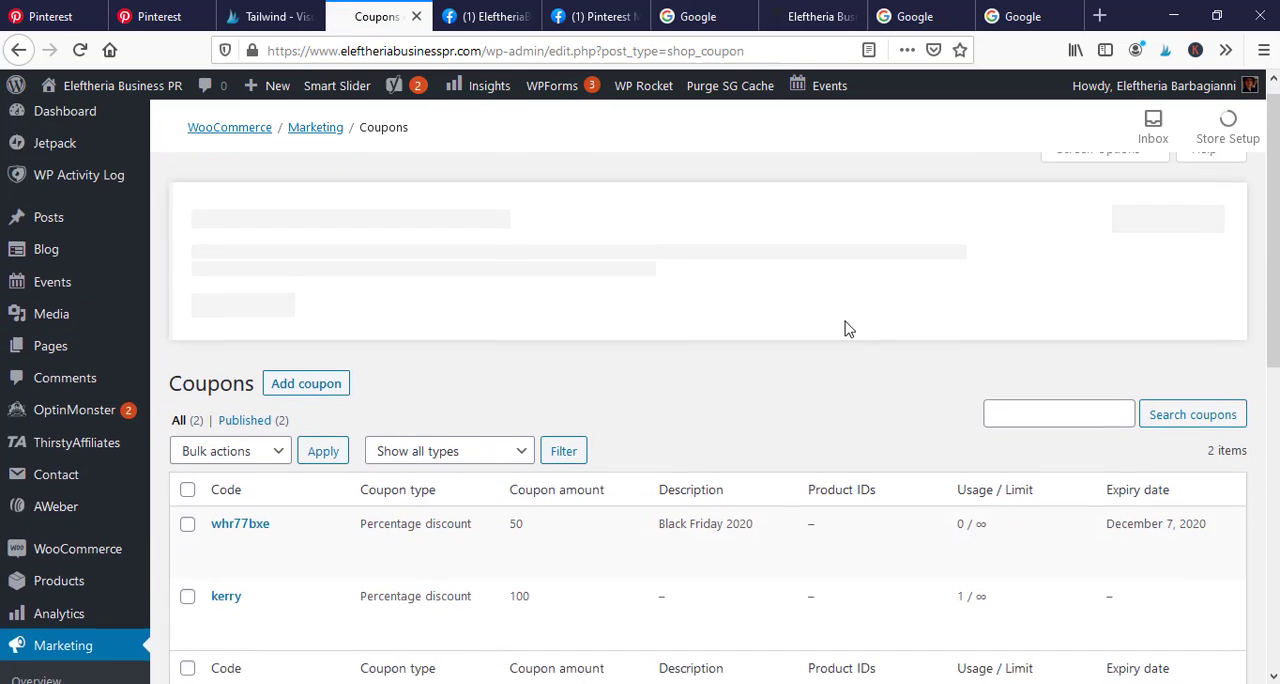
scroll(828, 296, down, 3)
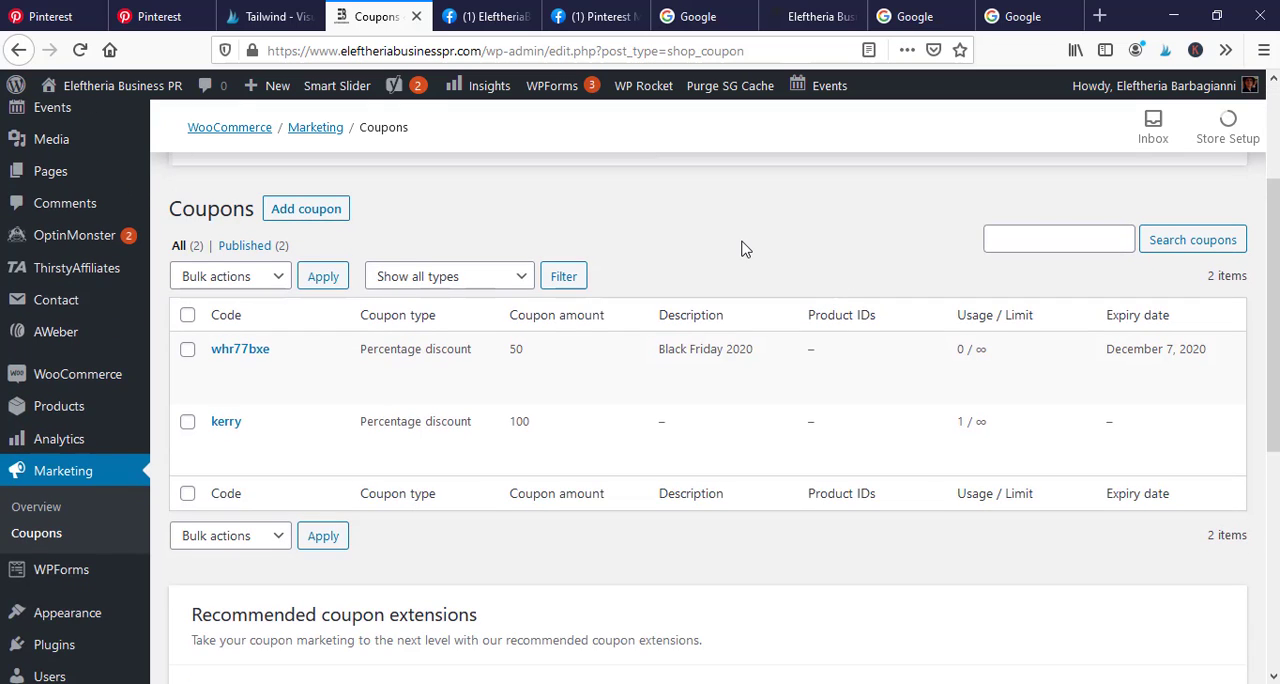
scroll(746, 243, up, 2)
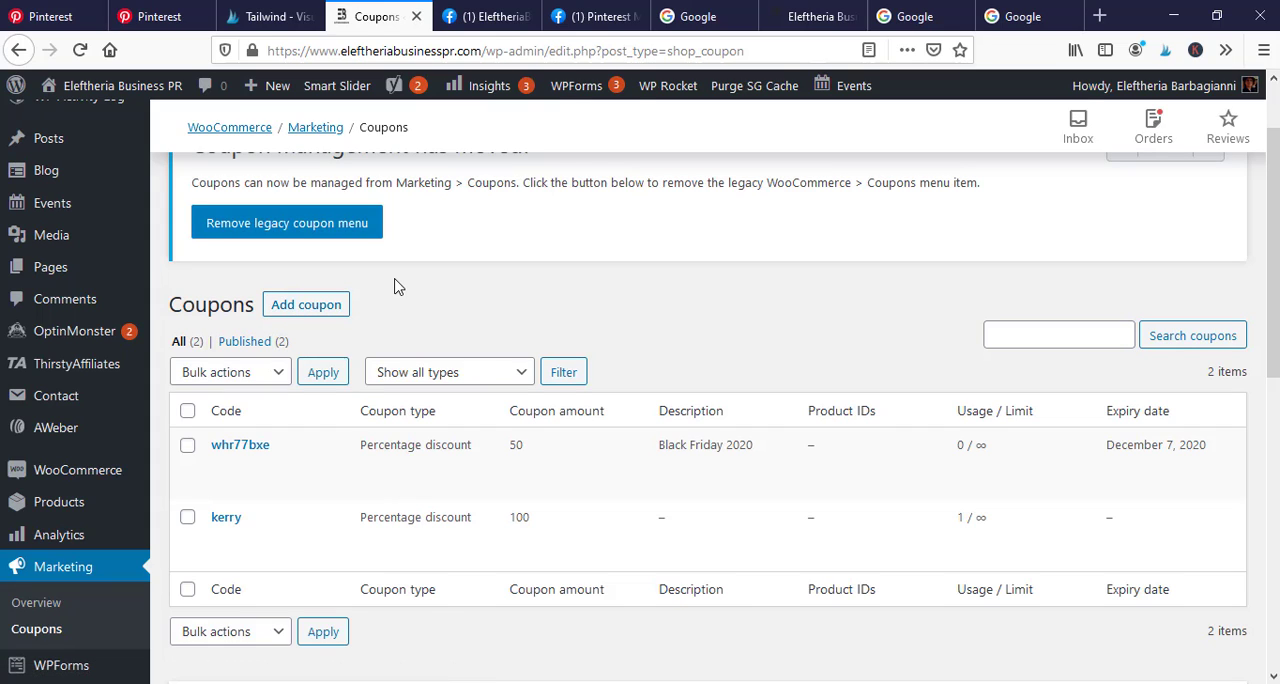
click(312, 307)
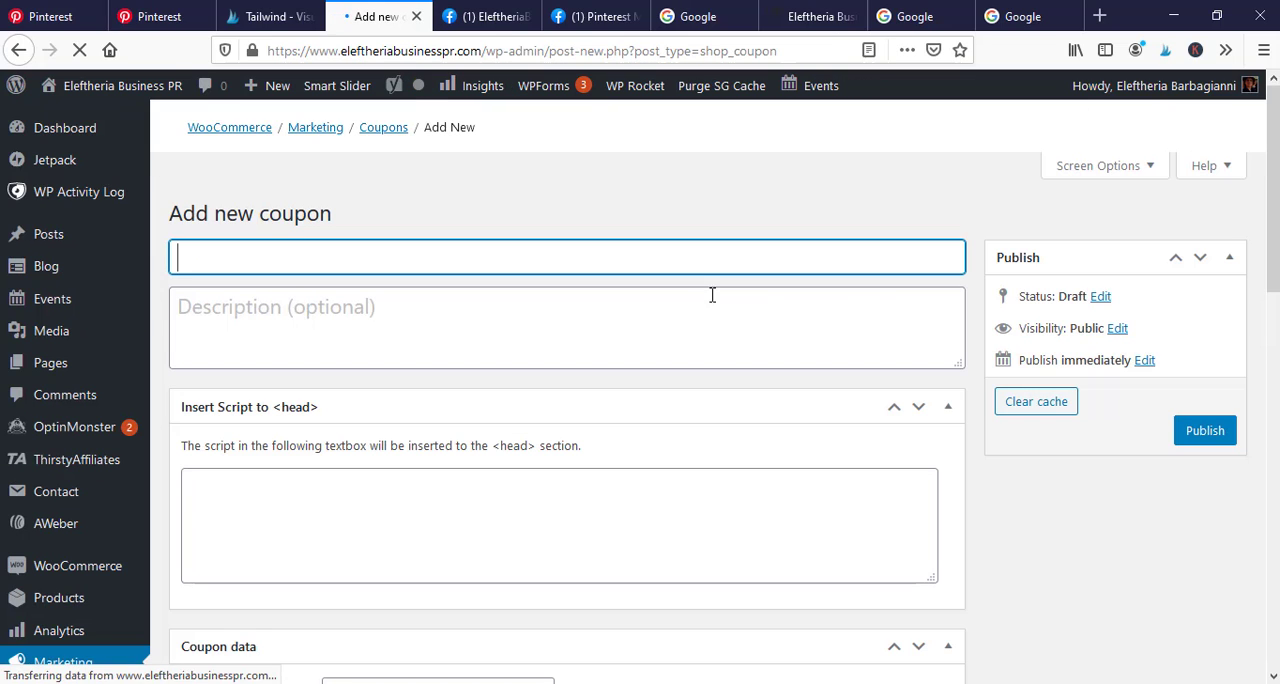
Set the new coupon's discount type to Percentage discount and its coupon amount to 45
scroll(800, 420, down, 3)
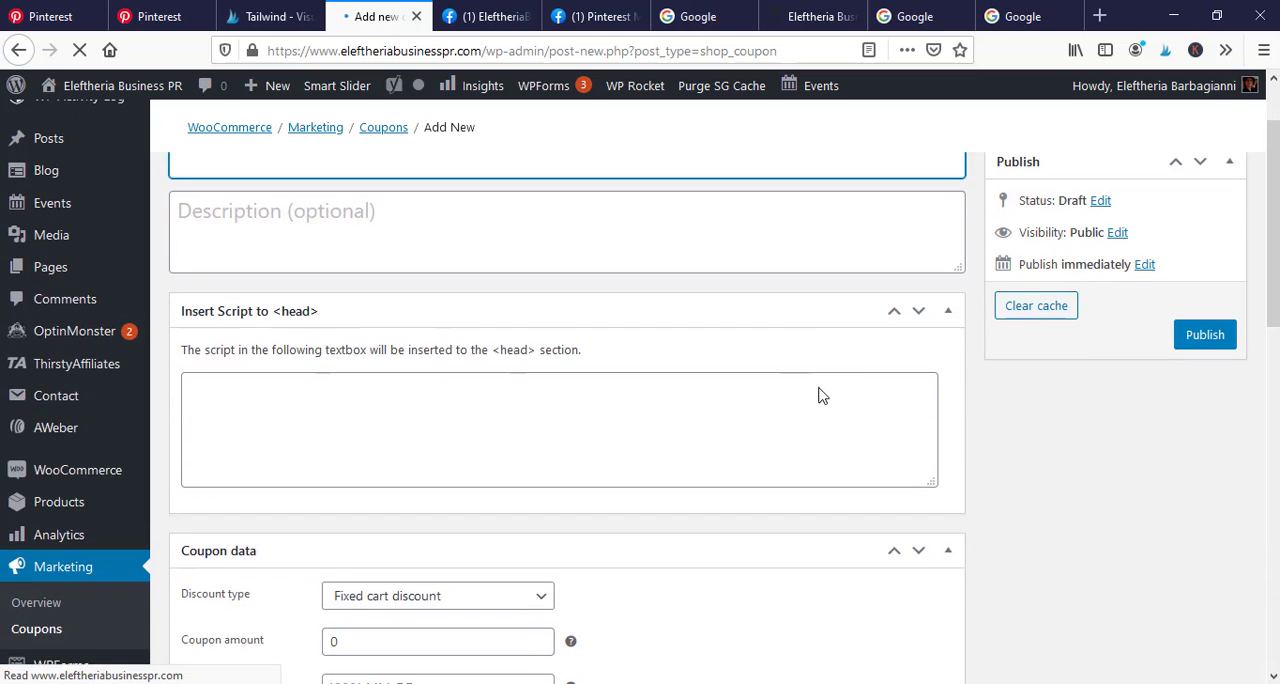
scroll(609, 490, down, 2)
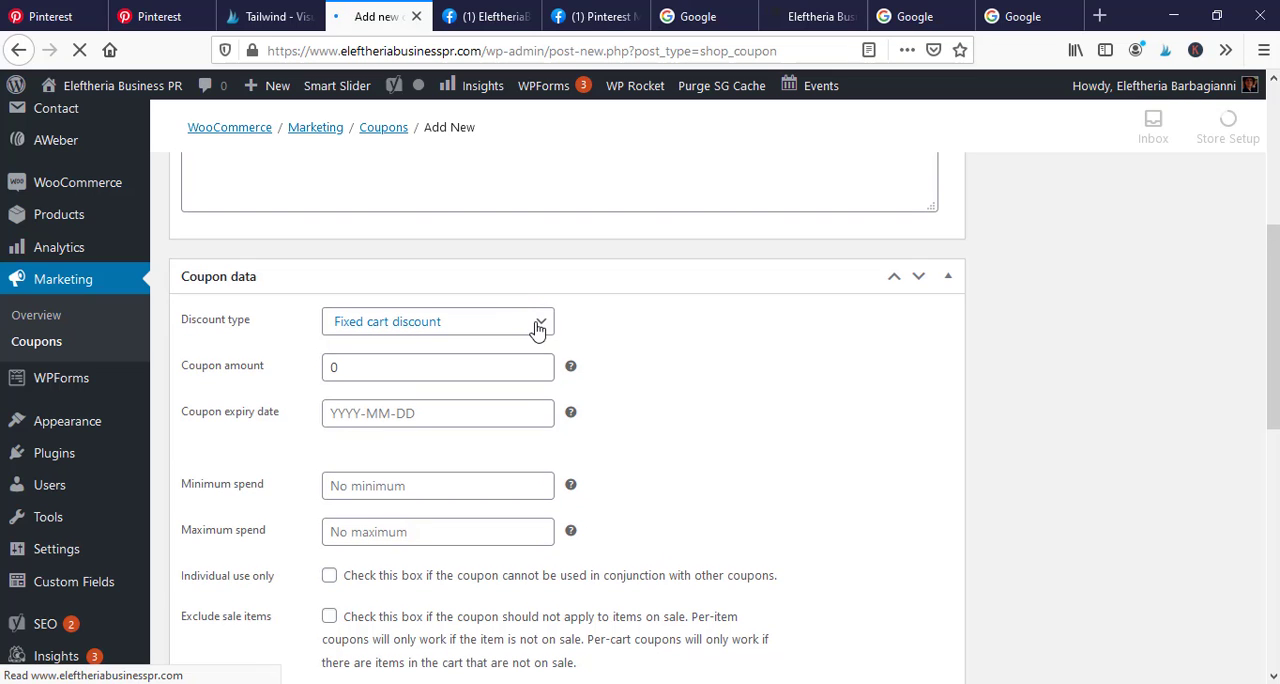
scroll(786, 455, down, 1)
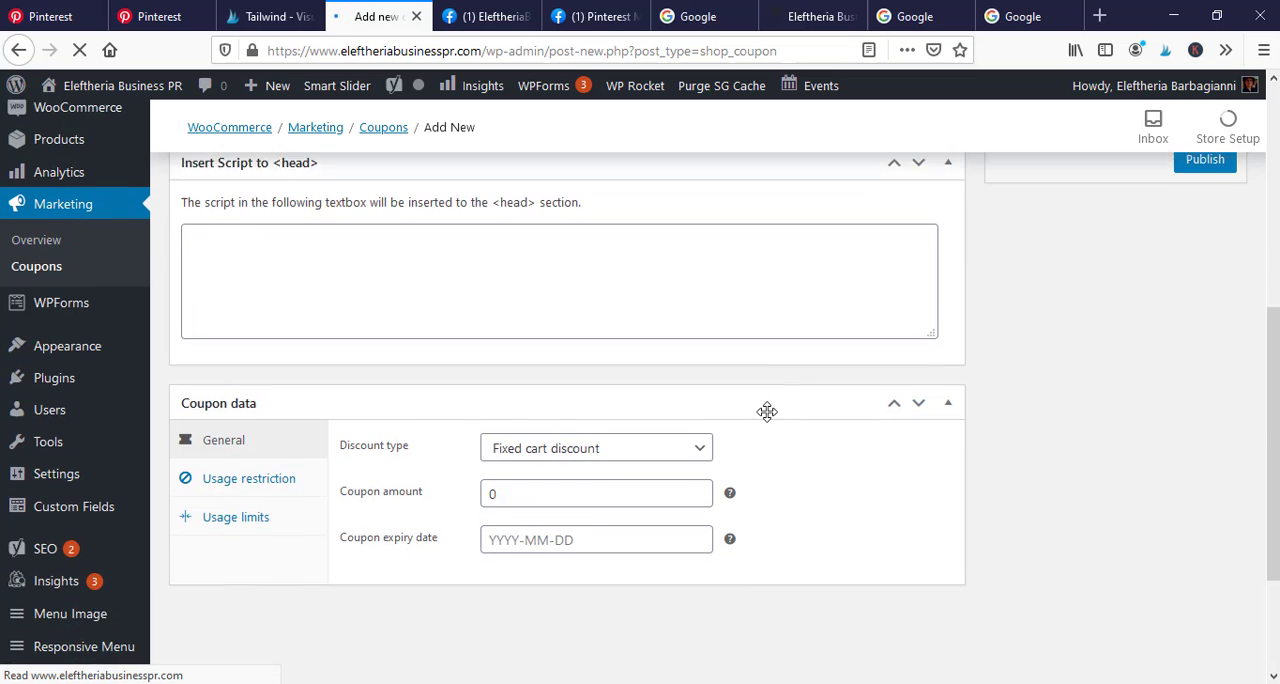
click(697, 429)
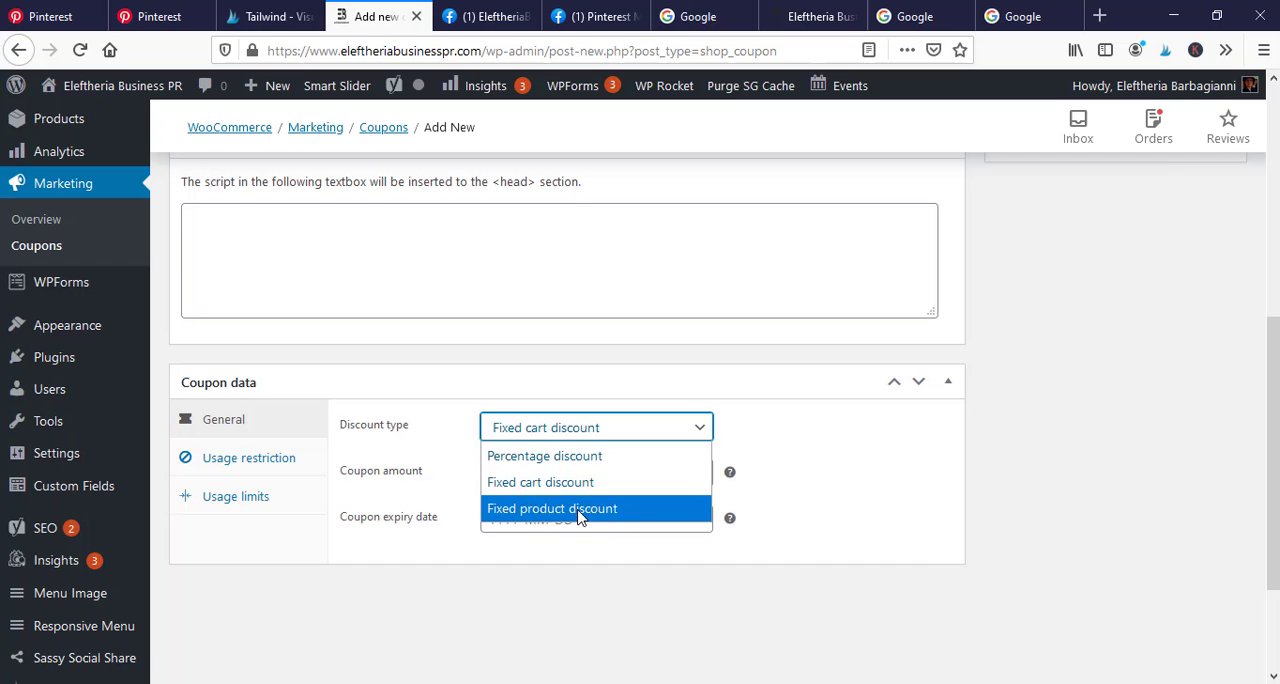
click(590, 460)
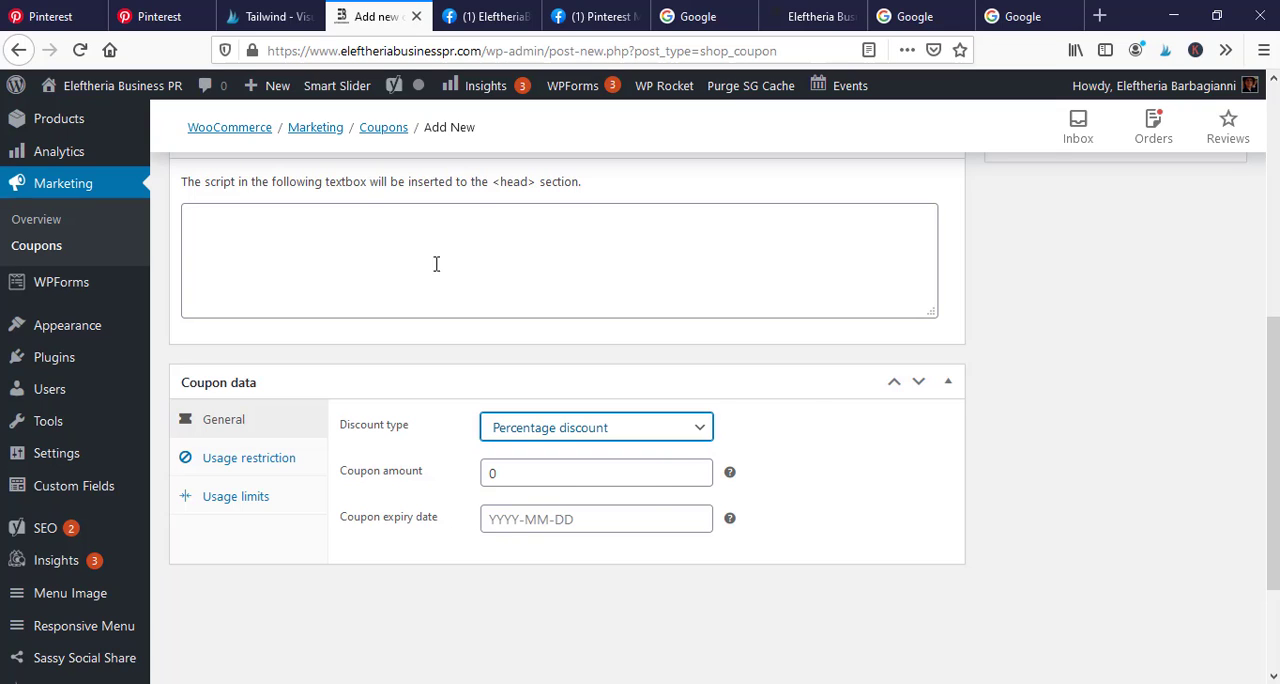
click(542, 474)
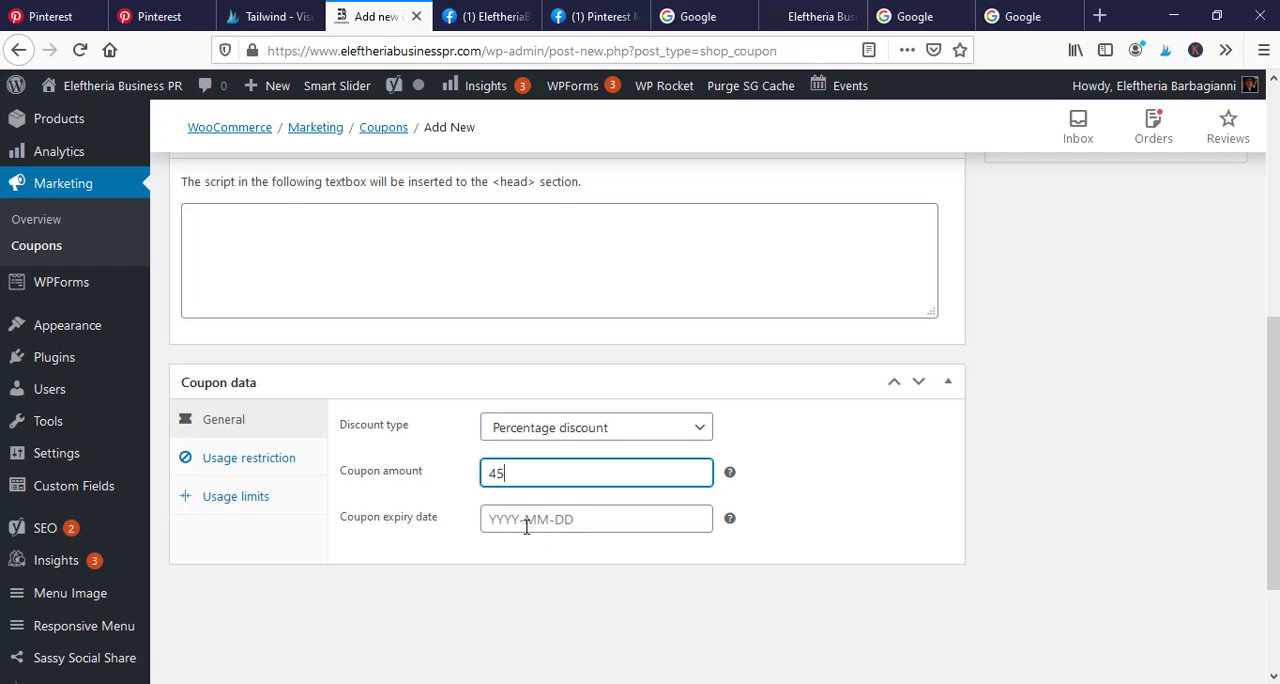
key(Tab)
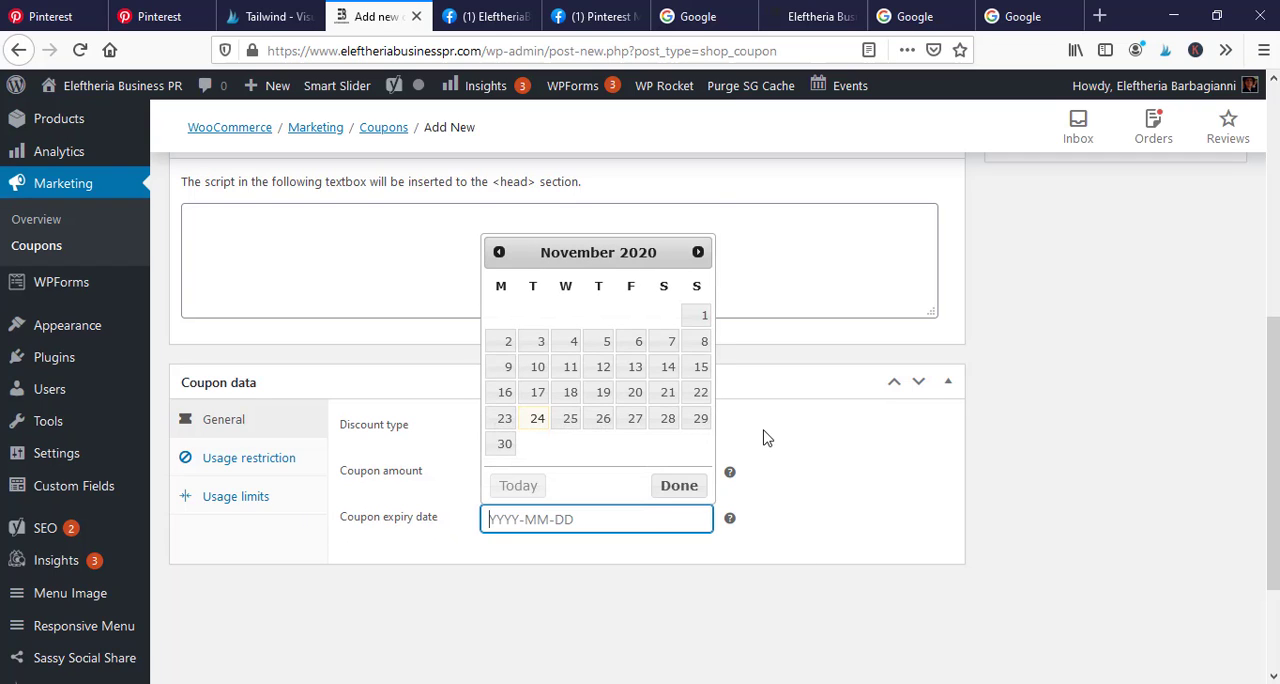
click(980, 452)
Enter Christmas2020 as the code of the new coupon
scroll(700, 506, down, 1)
scroll(777, 463, up, 5)
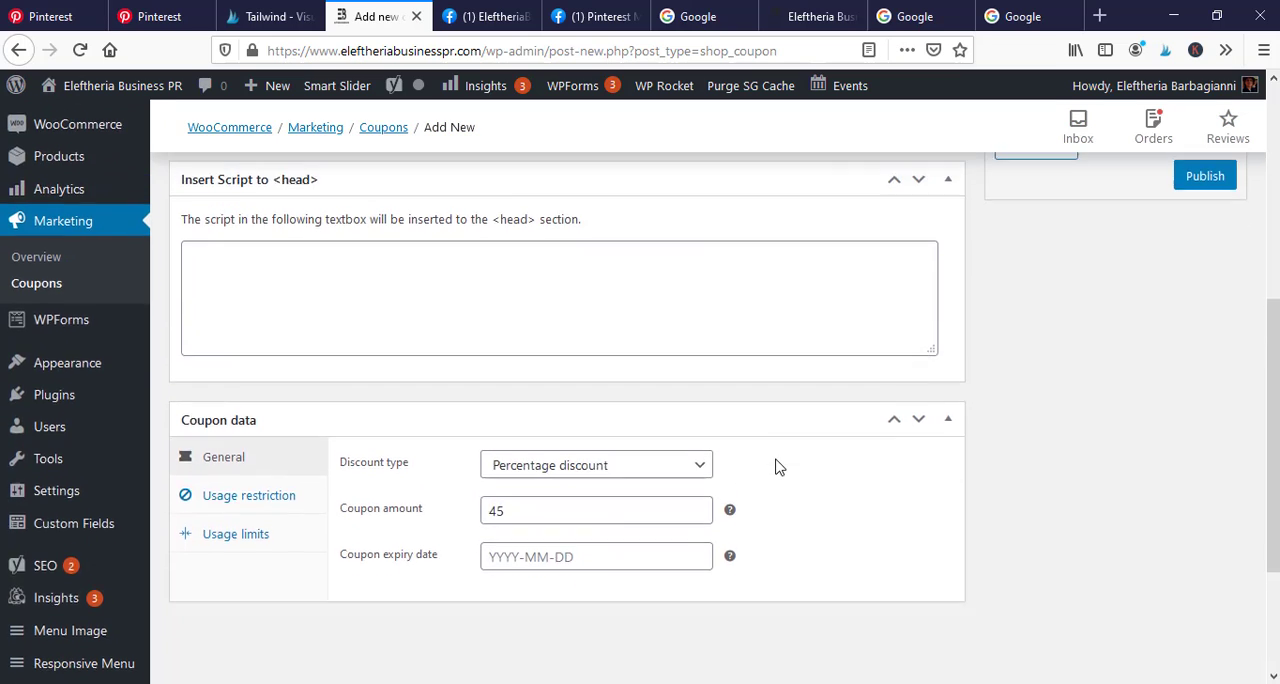
scroll(782, 369, down, 2)
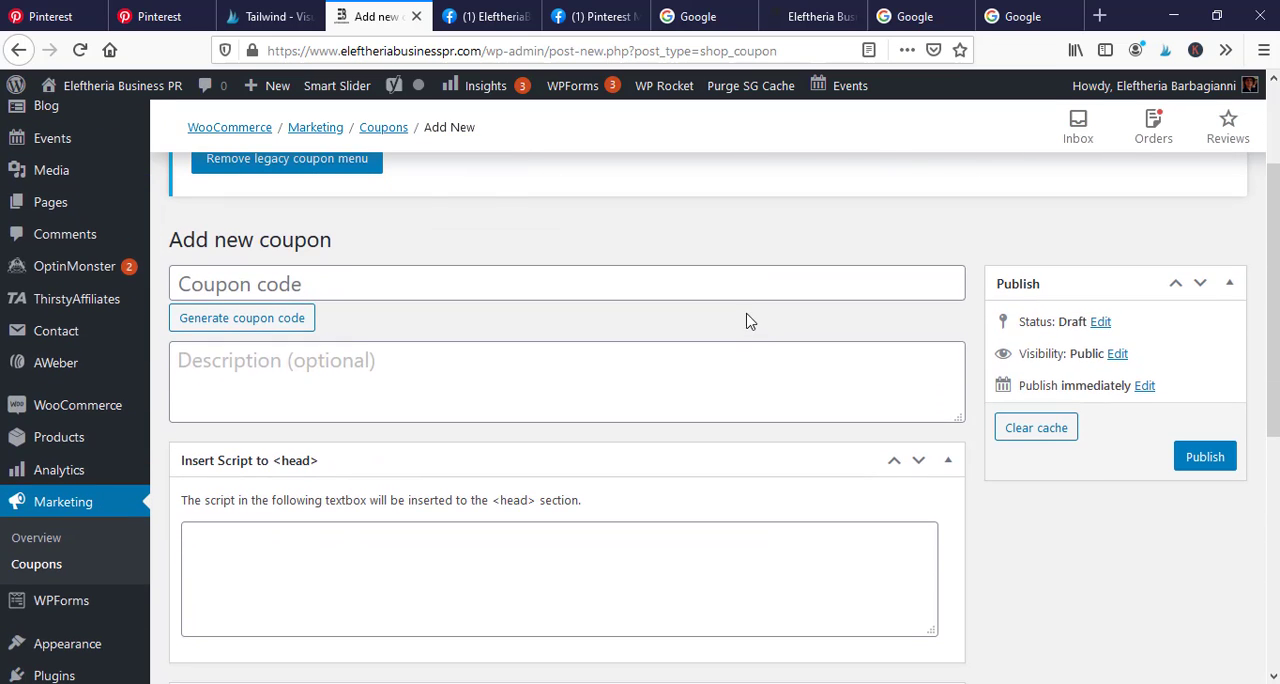
click(352, 278)
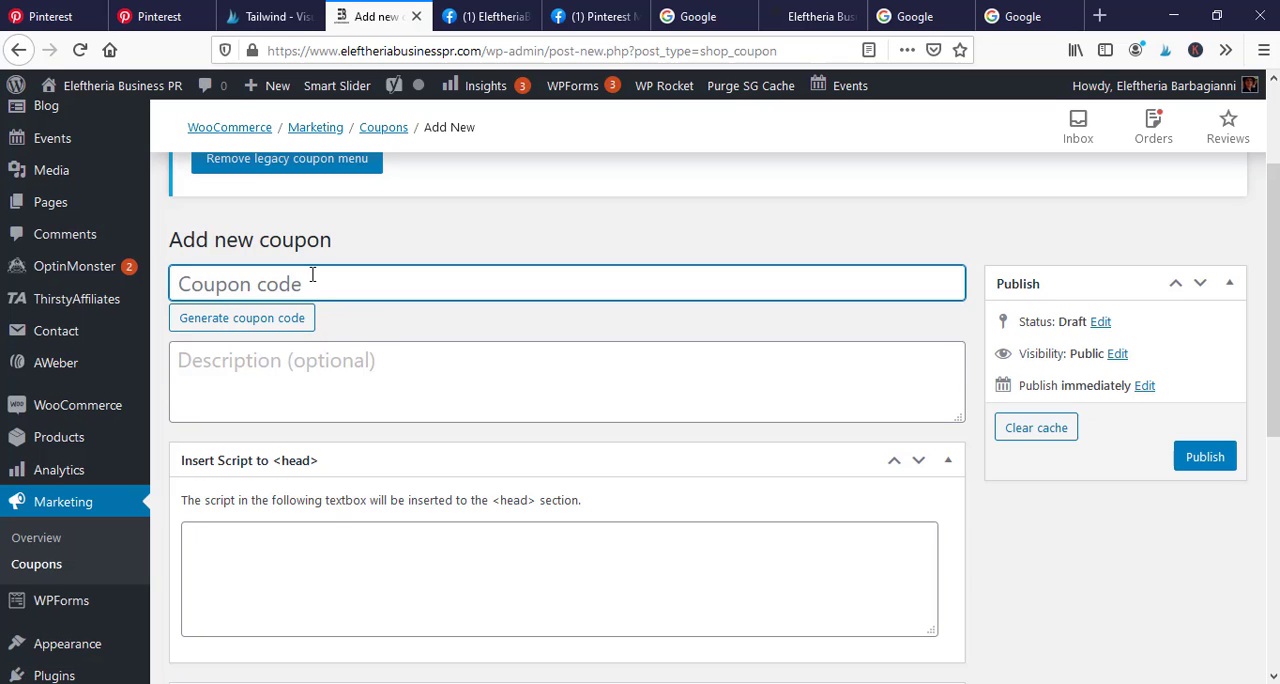
text(Ch)
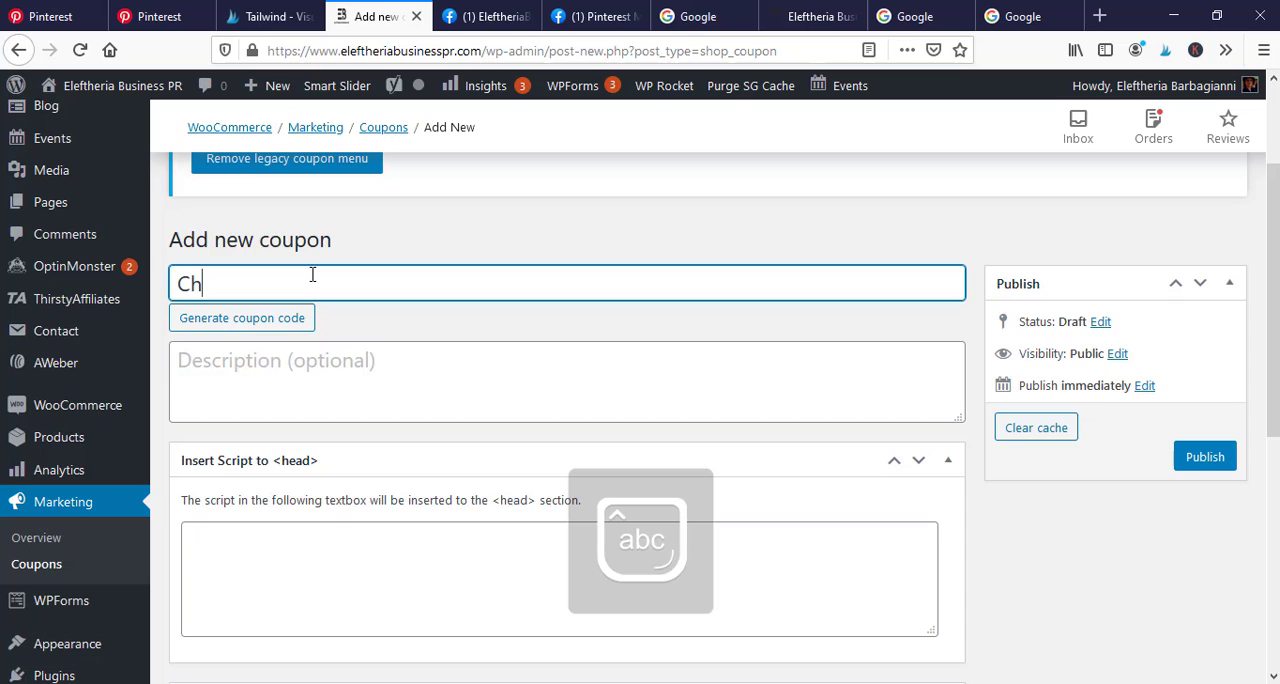
text(ristmas2020)
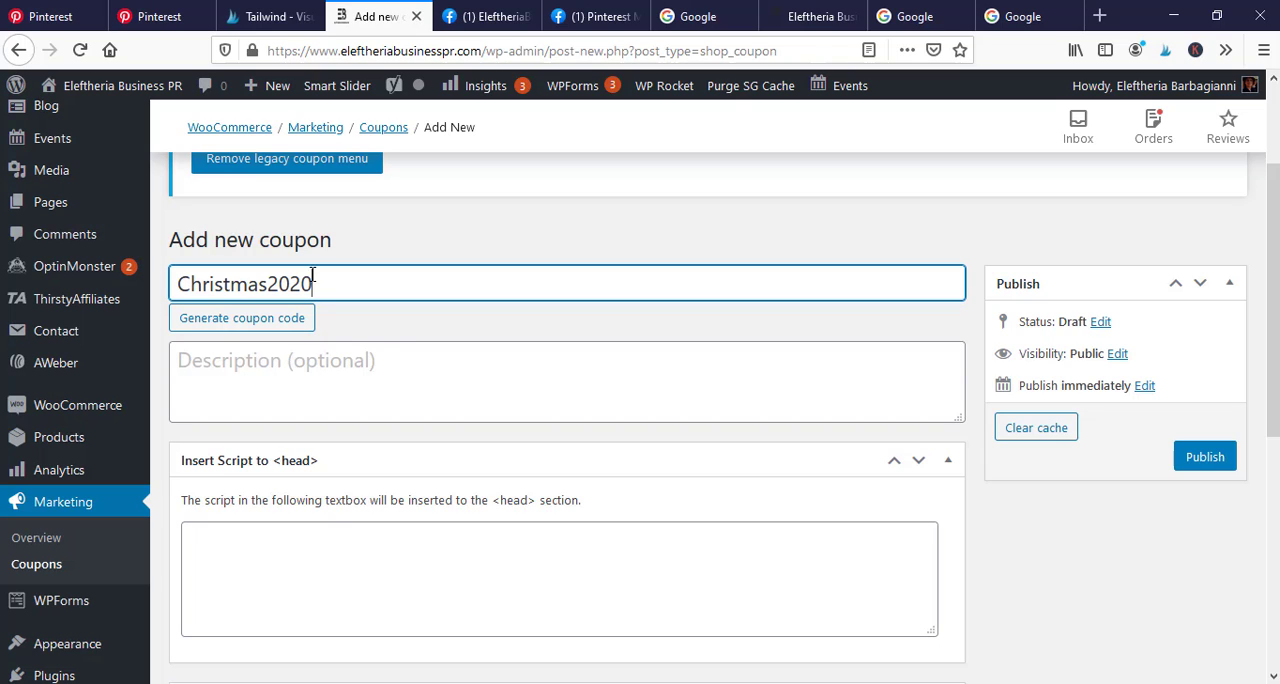
Replace the custom coupon code with an automatically generated one
click(365, 344)
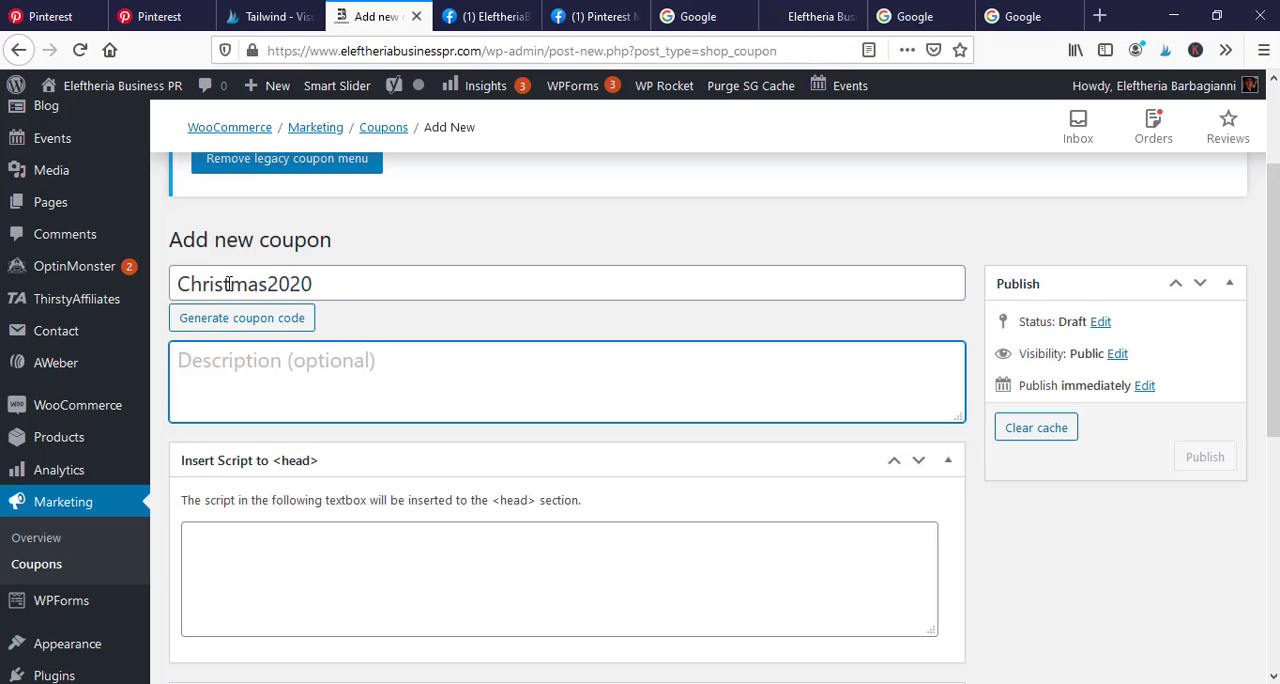
click(288, 320)
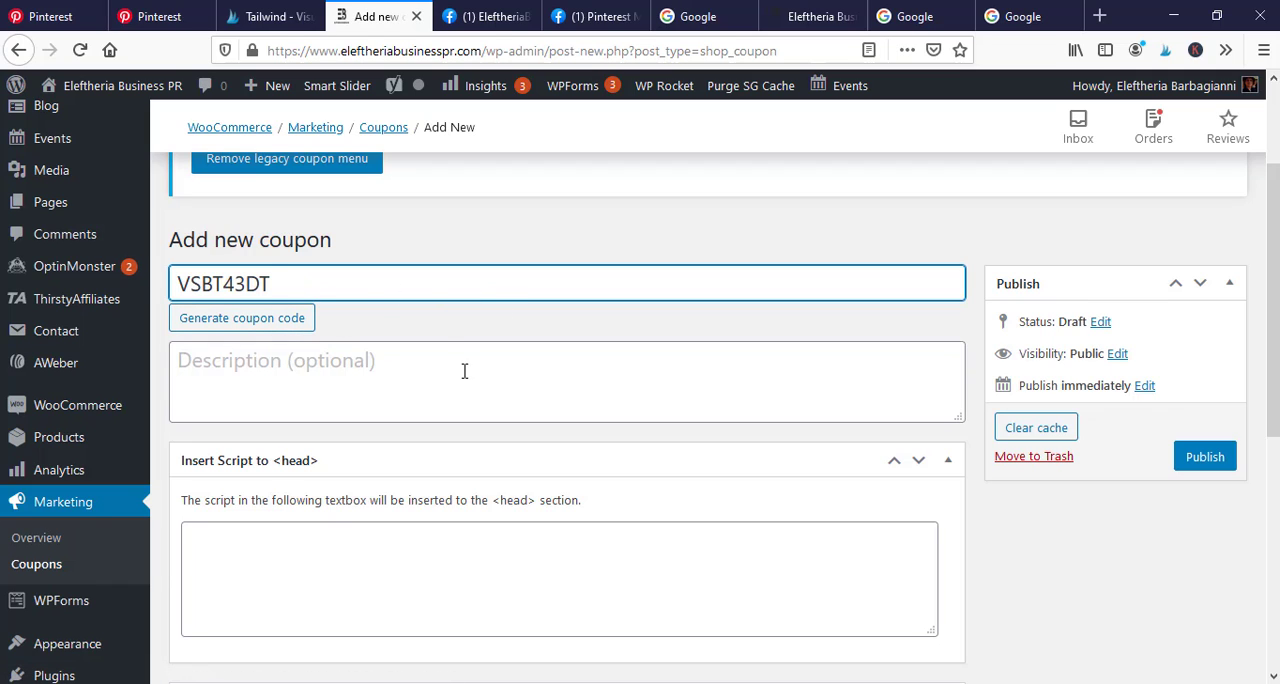
scroll(537, 400, down, 2)
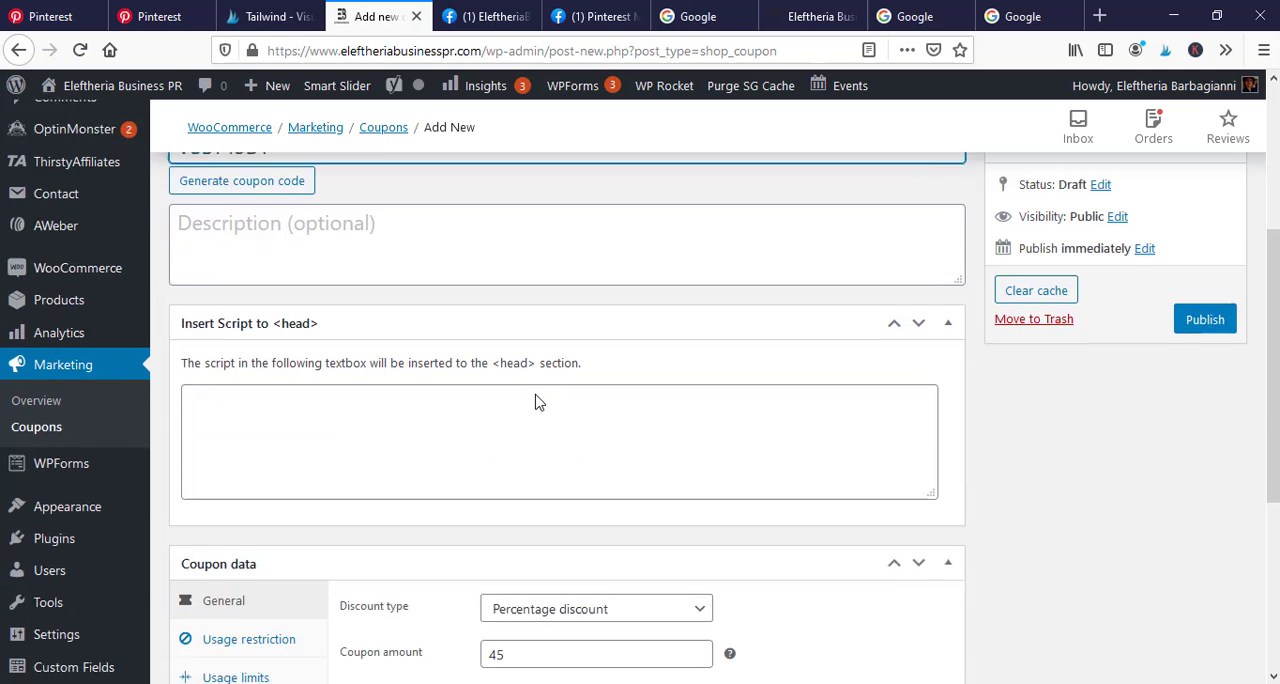
scroll(659, 364, up, 2)
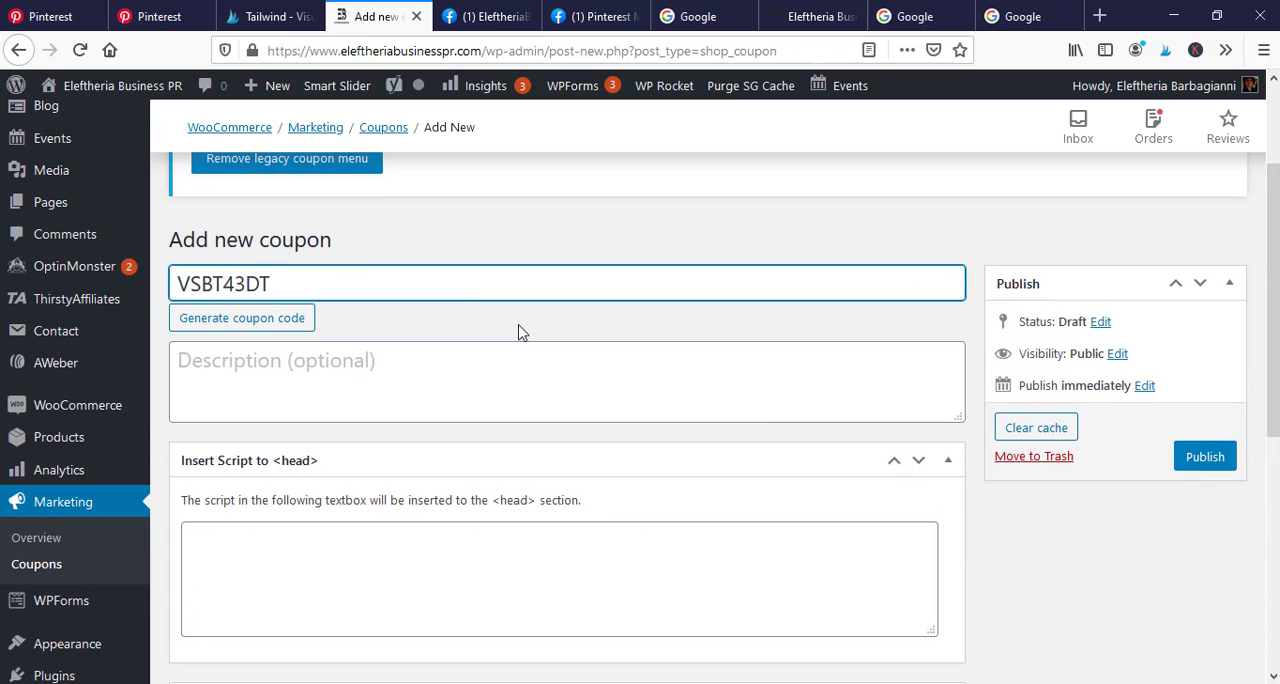
Examine the coupon's usage restriction options, comparing them with its general settings
drag(1276, 335, 1277, 525)
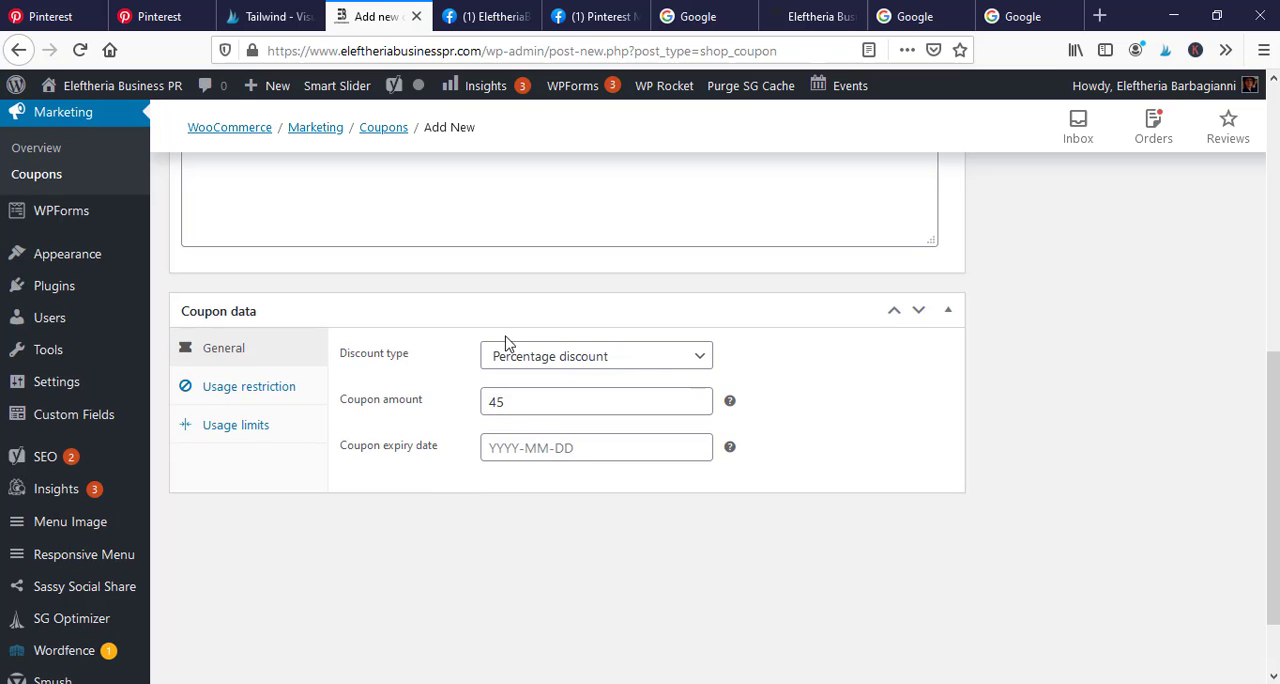
click(252, 385)
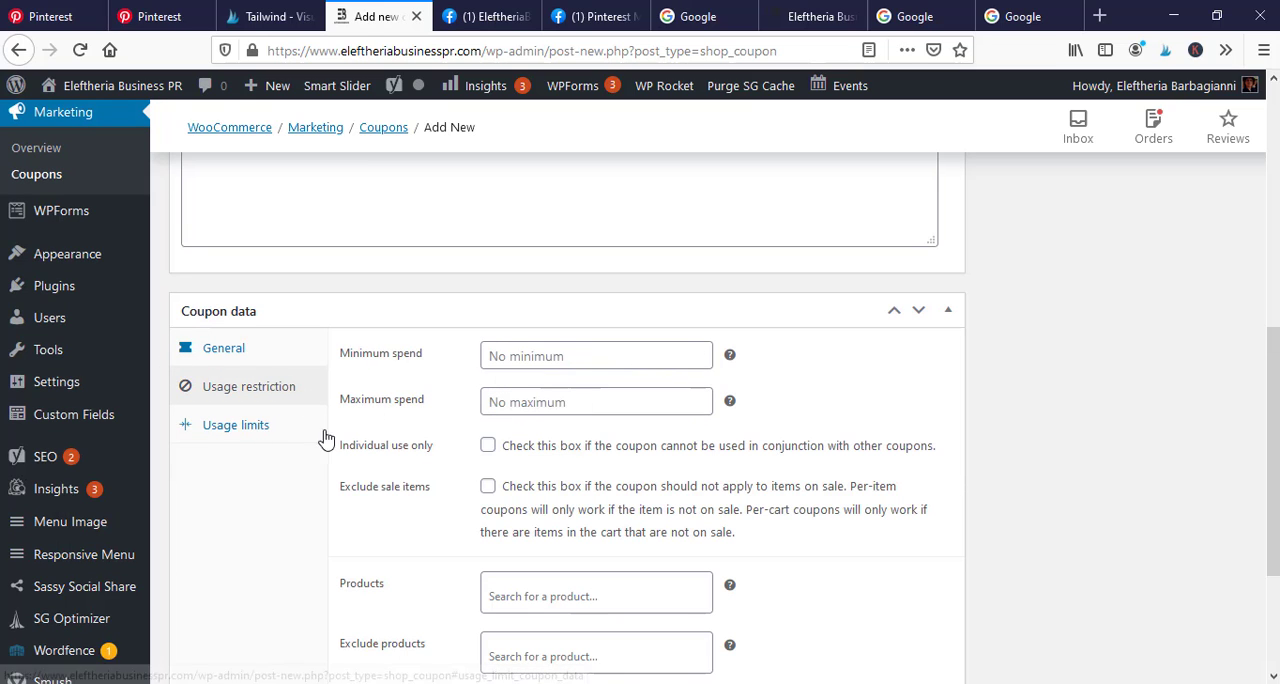
scroll(600, 510, down, 3)
scroll(520, 450, up, 3)
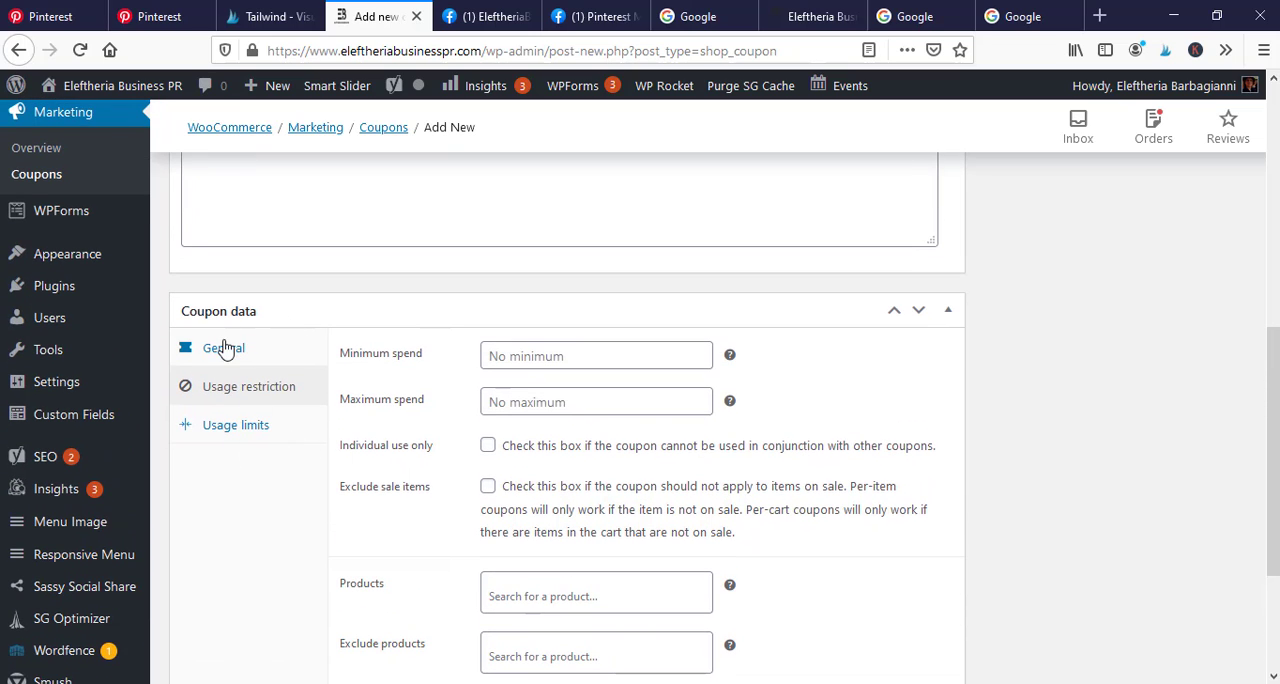
click(225, 350)
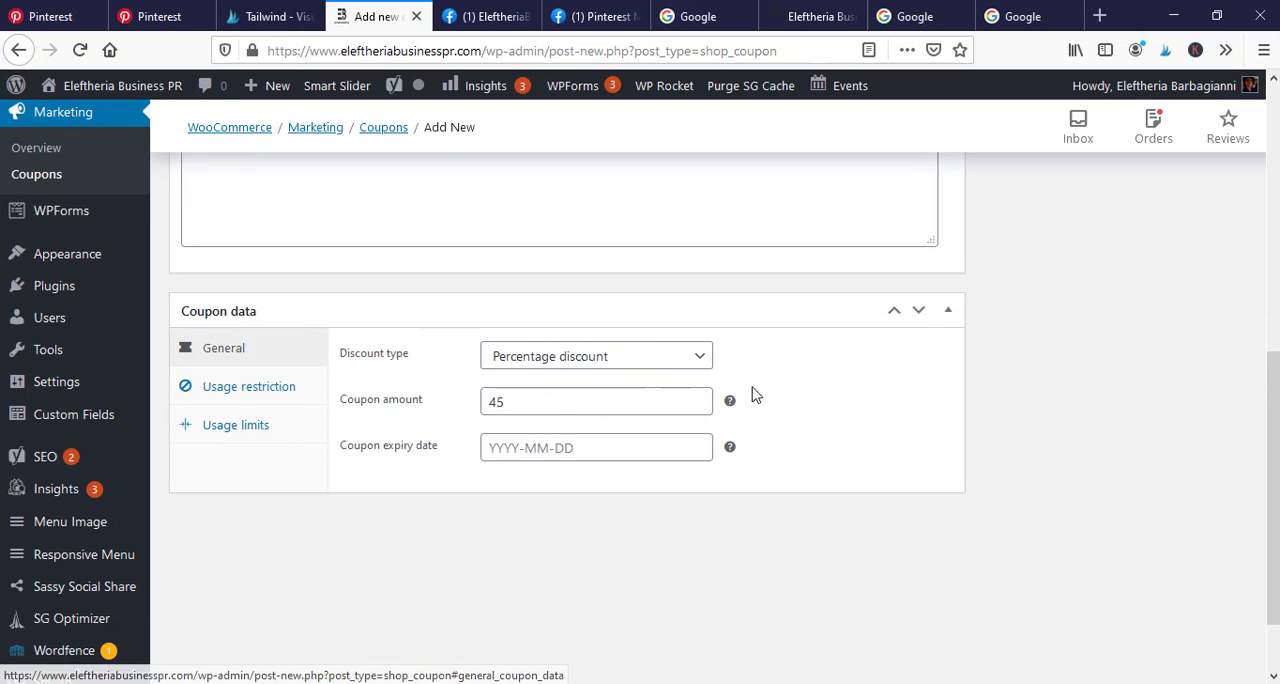
click(271, 393)
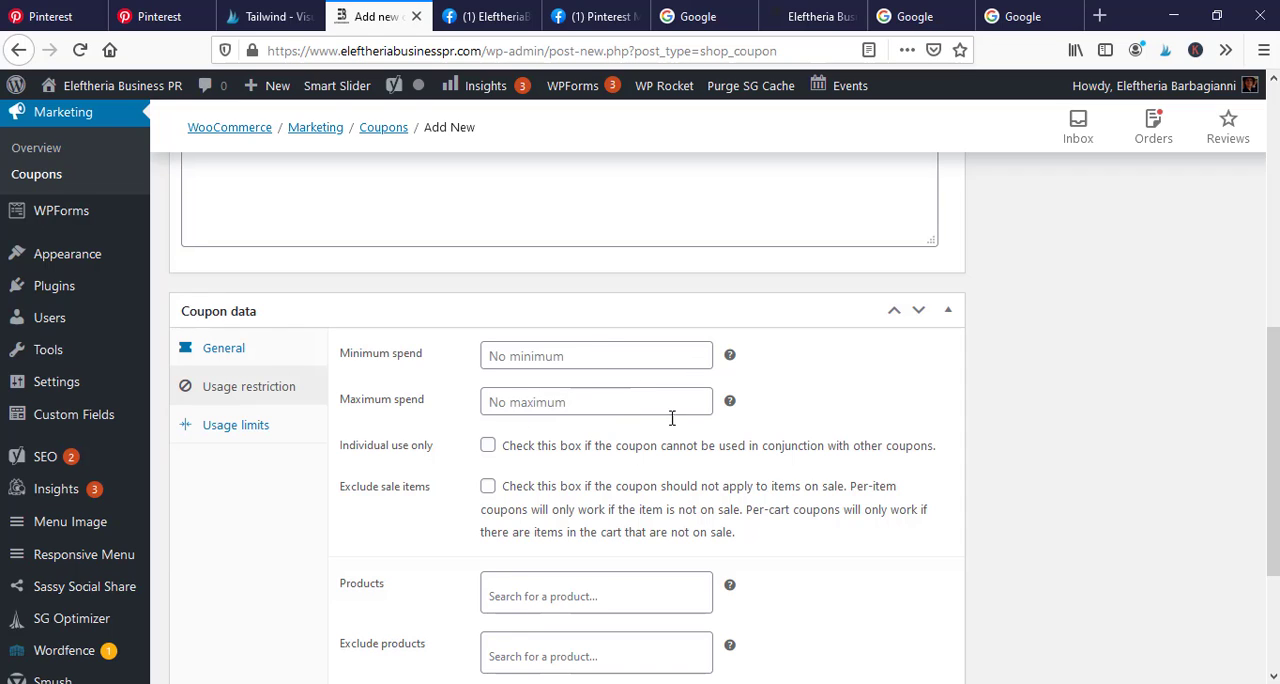
click(209, 347)
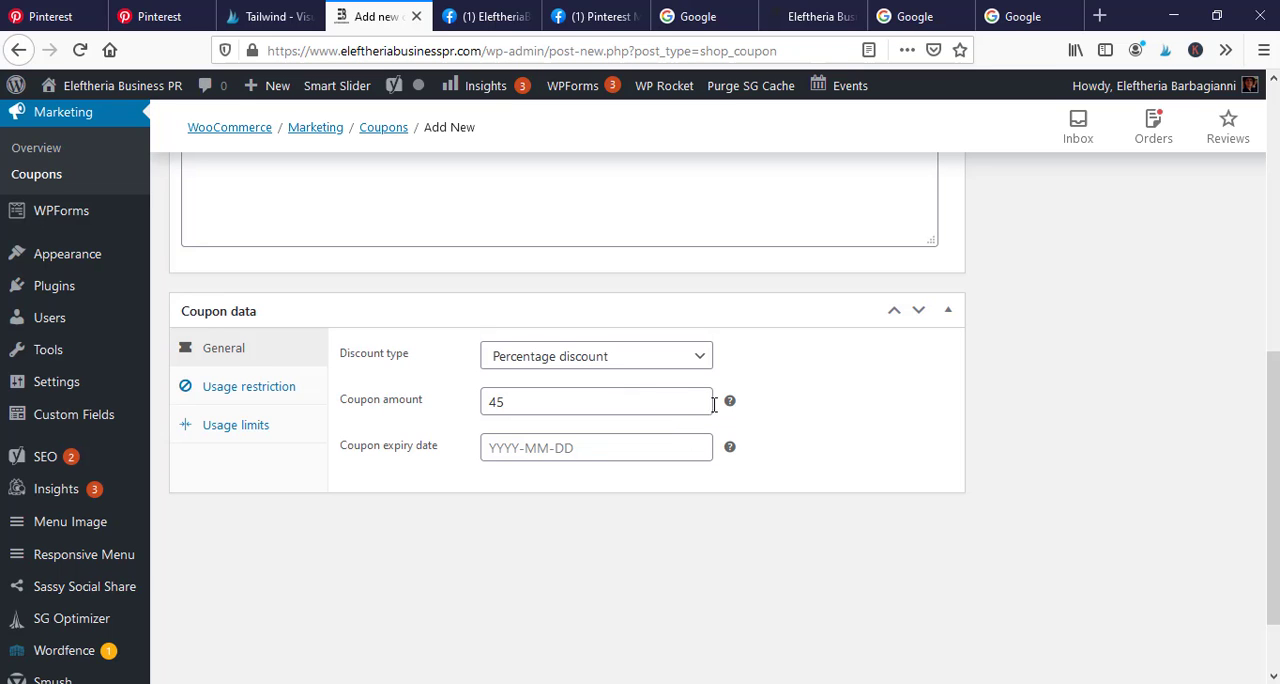
Set the coupon's expiry date to 2020-12-31
scroll(713, 392, up, 5)
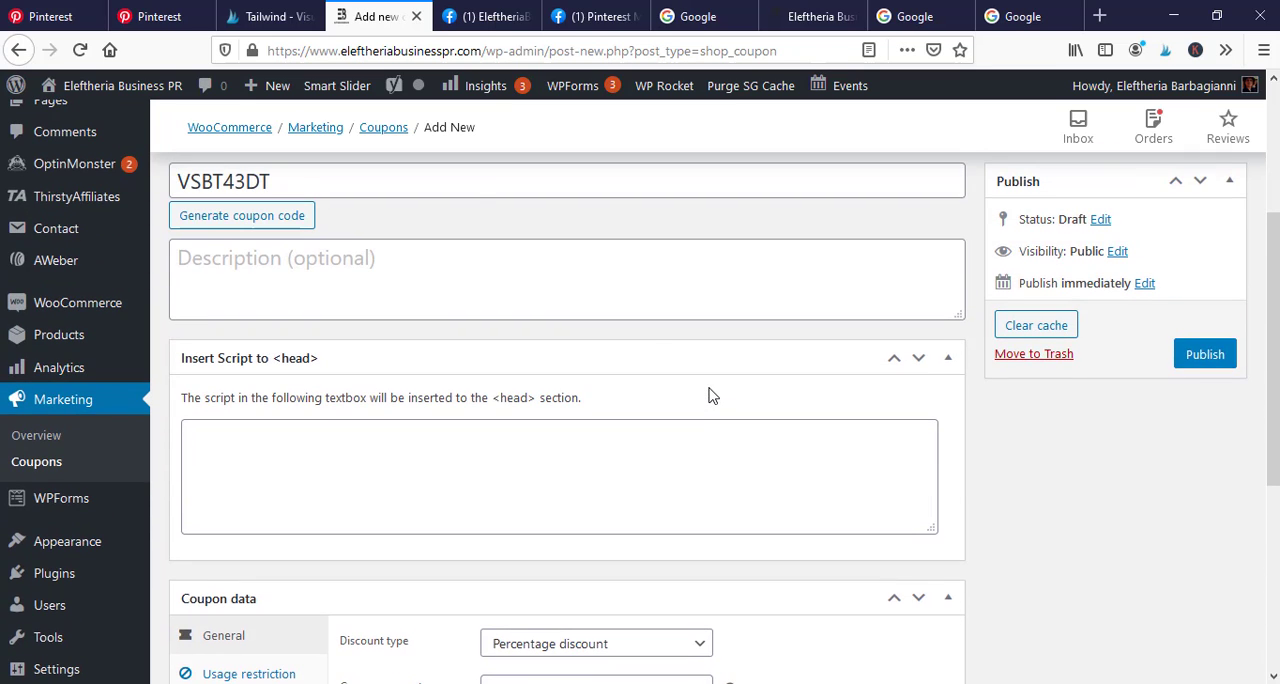
scroll(1010, 441, down, 1)
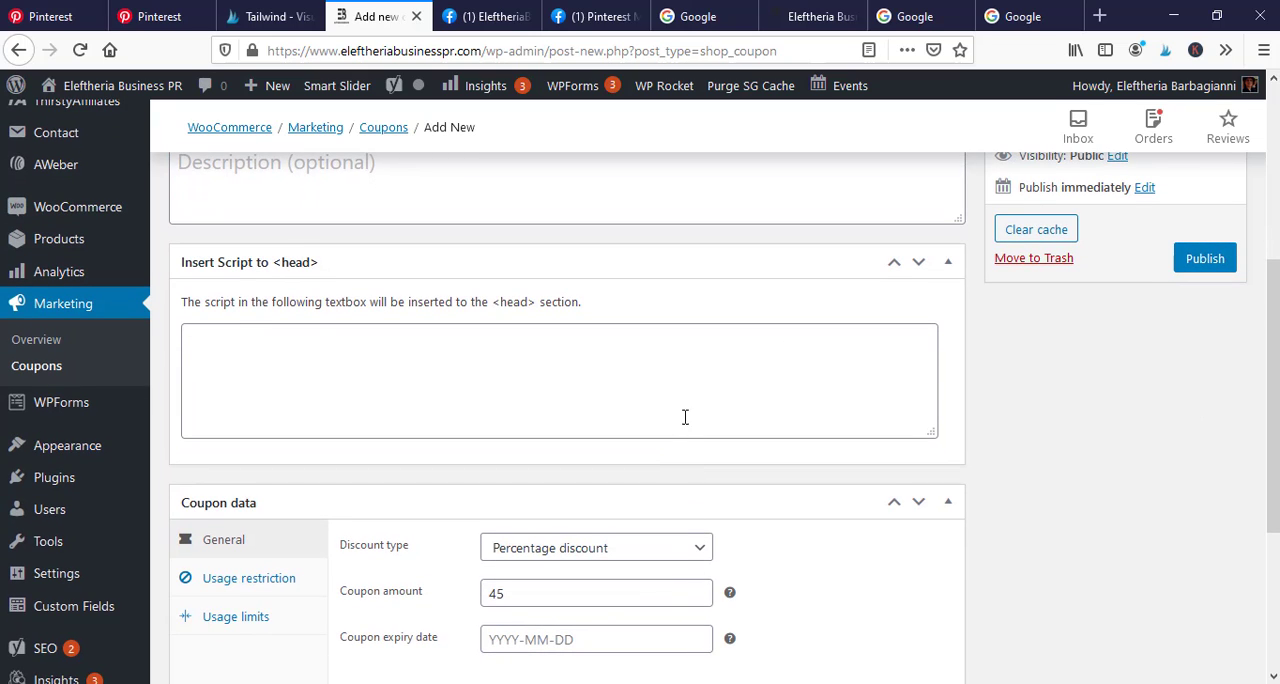
scroll(680, 566, down, 2)
click(538, 545)
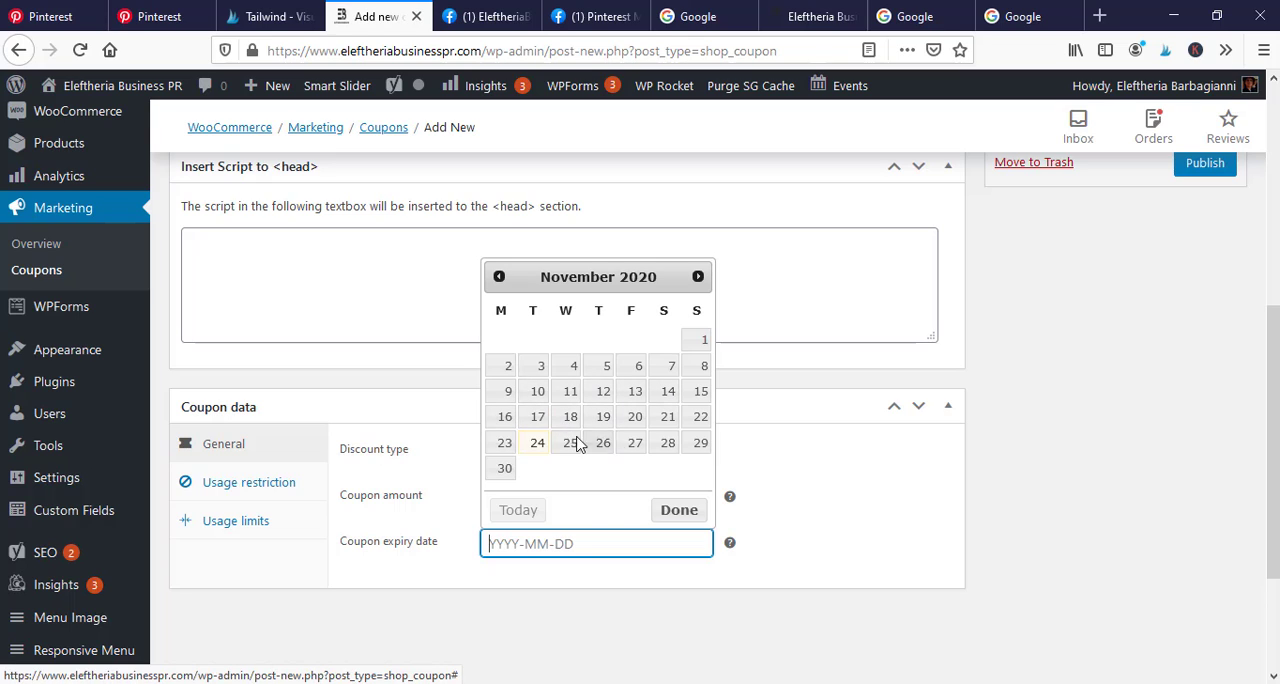
click(698, 277)
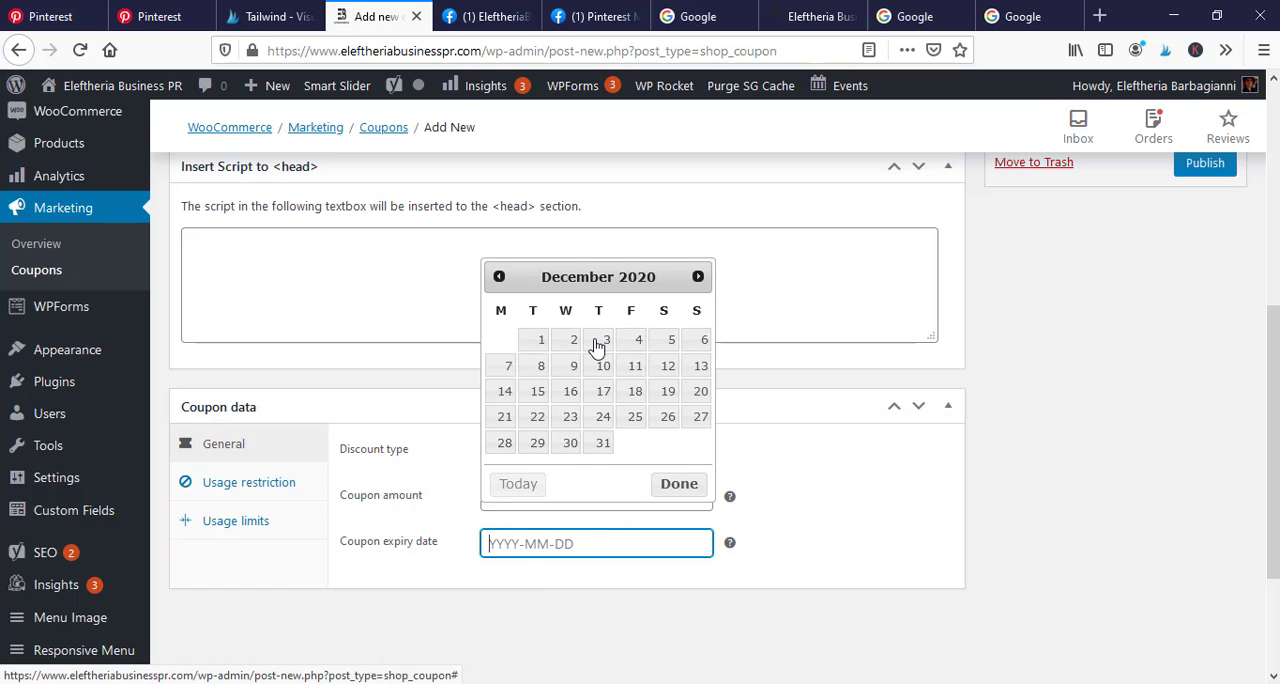
click(604, 443)
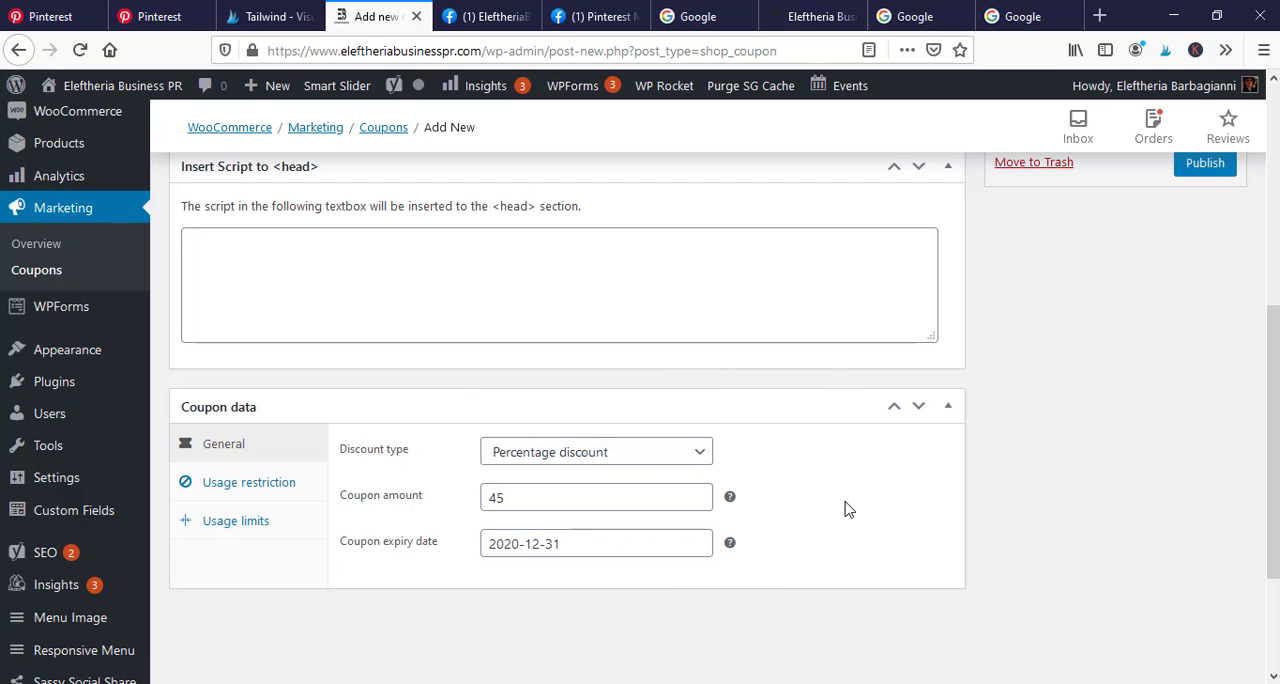
Review the new coupon's code, description and publish settings together with its discount type, amount and expiry date
scroll(860, 512, up, 2)
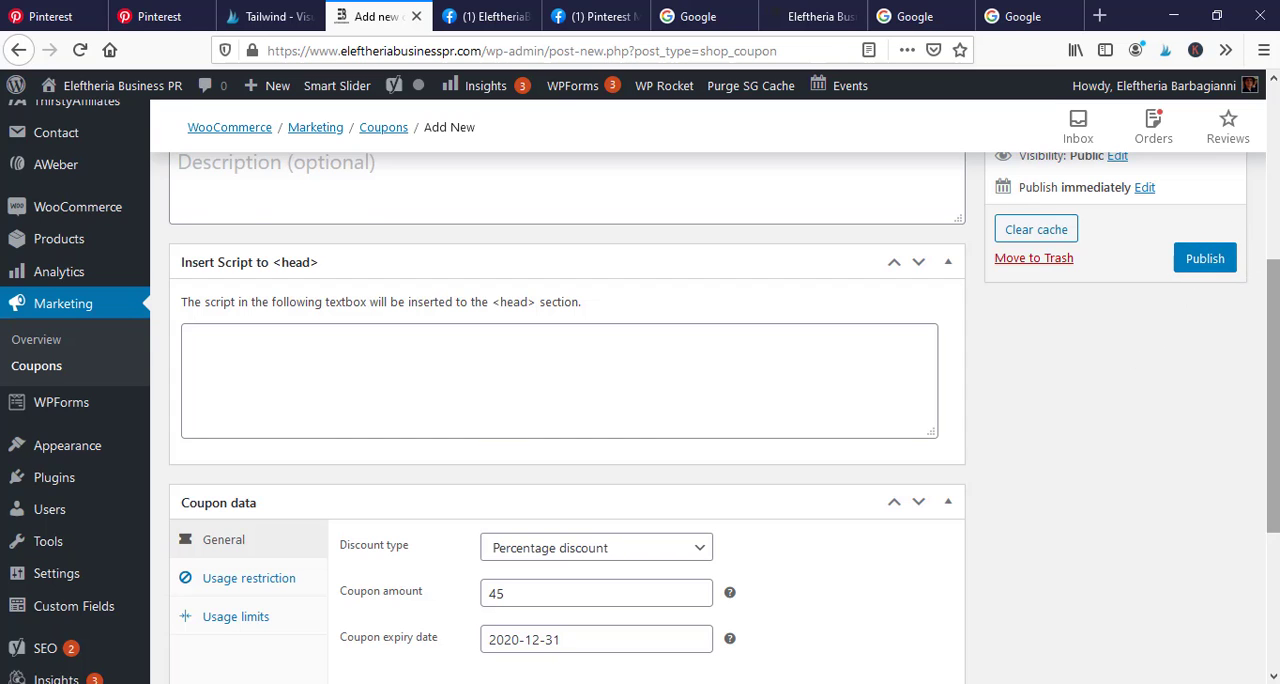
drag(1273, 302, 1187, 190)
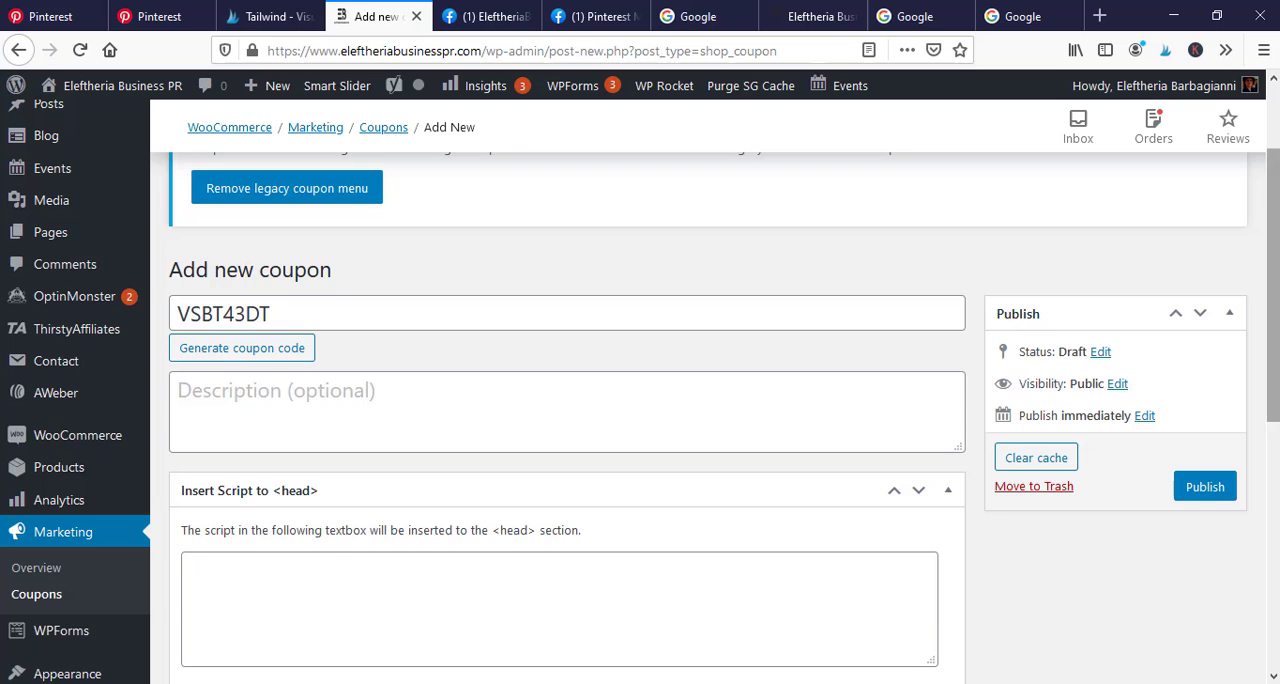
drag(1273, 205, 1273, 329)
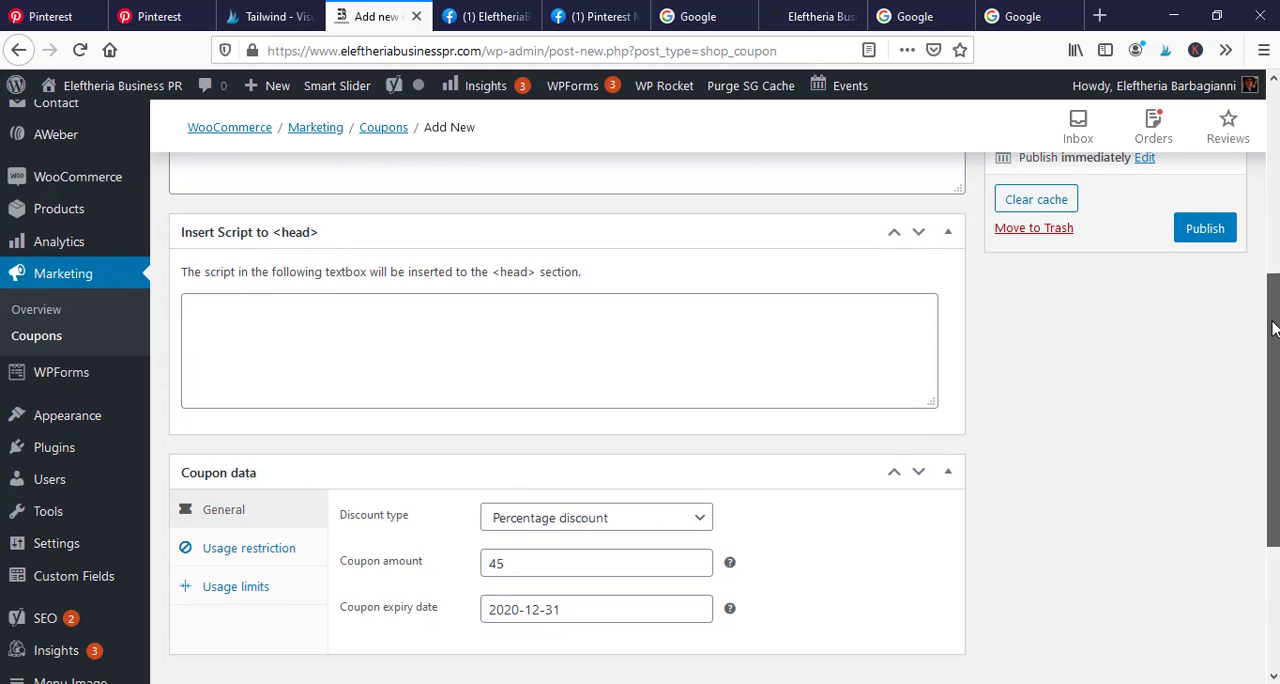
drag(1273, 329, 1273, 338)
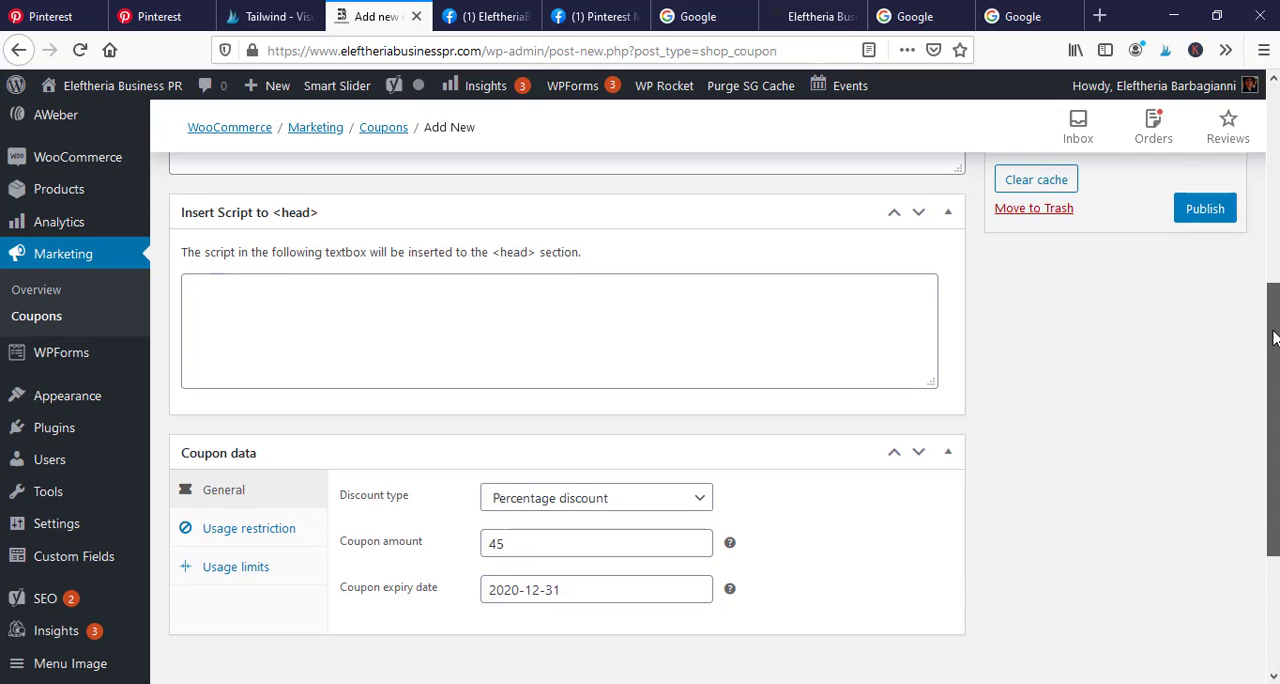
drag(1273, 338, 1278, 269)
drag(1277, 345, 1277, 273)
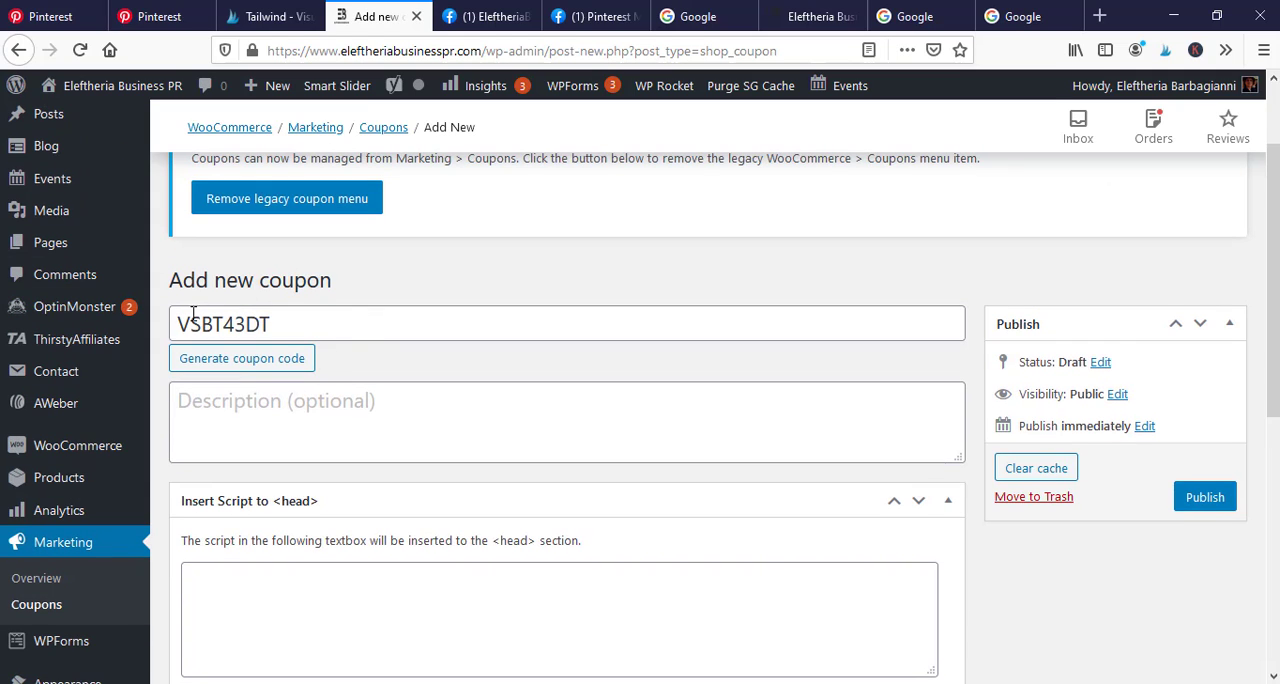
scroll(591, 314, down, 3)
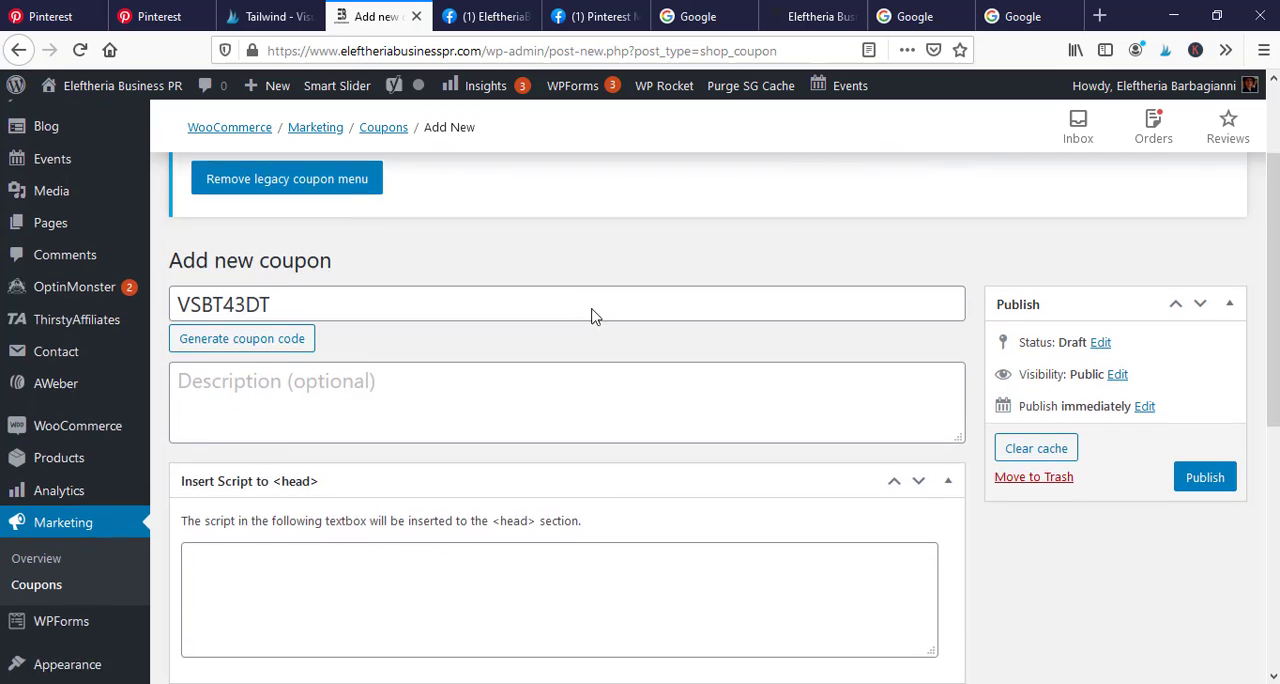
click(418, 224)
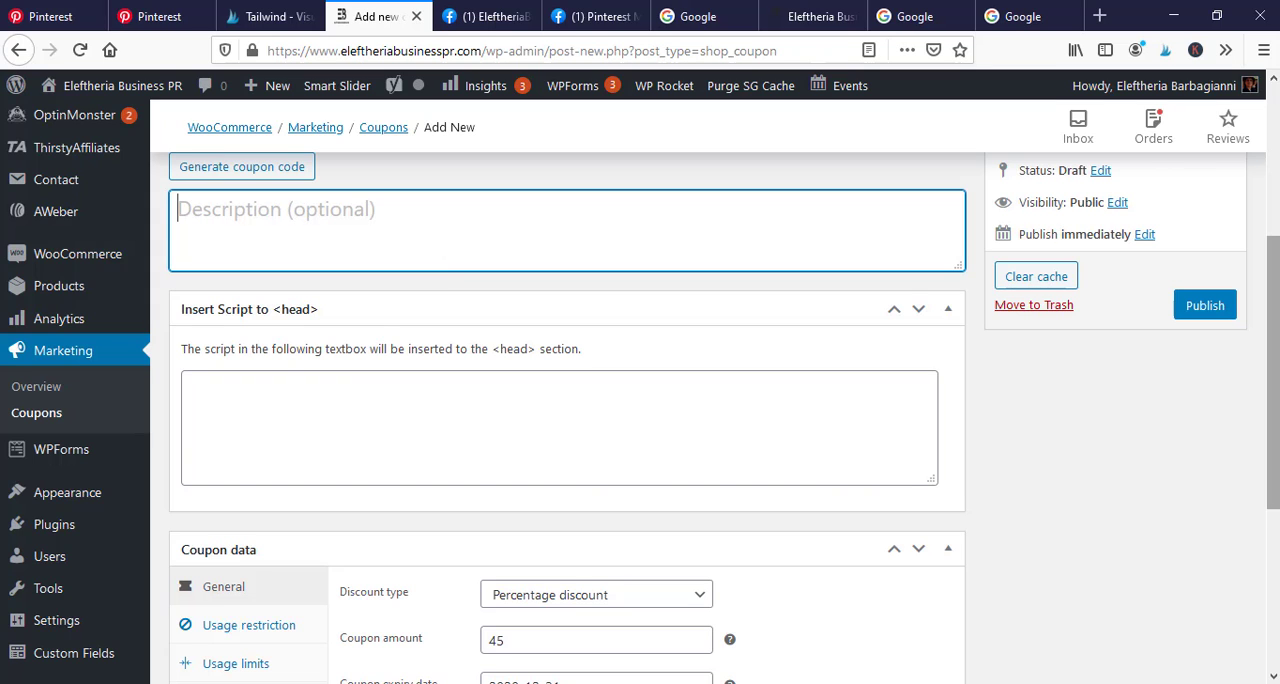
scroll(437, 391, down, 3)
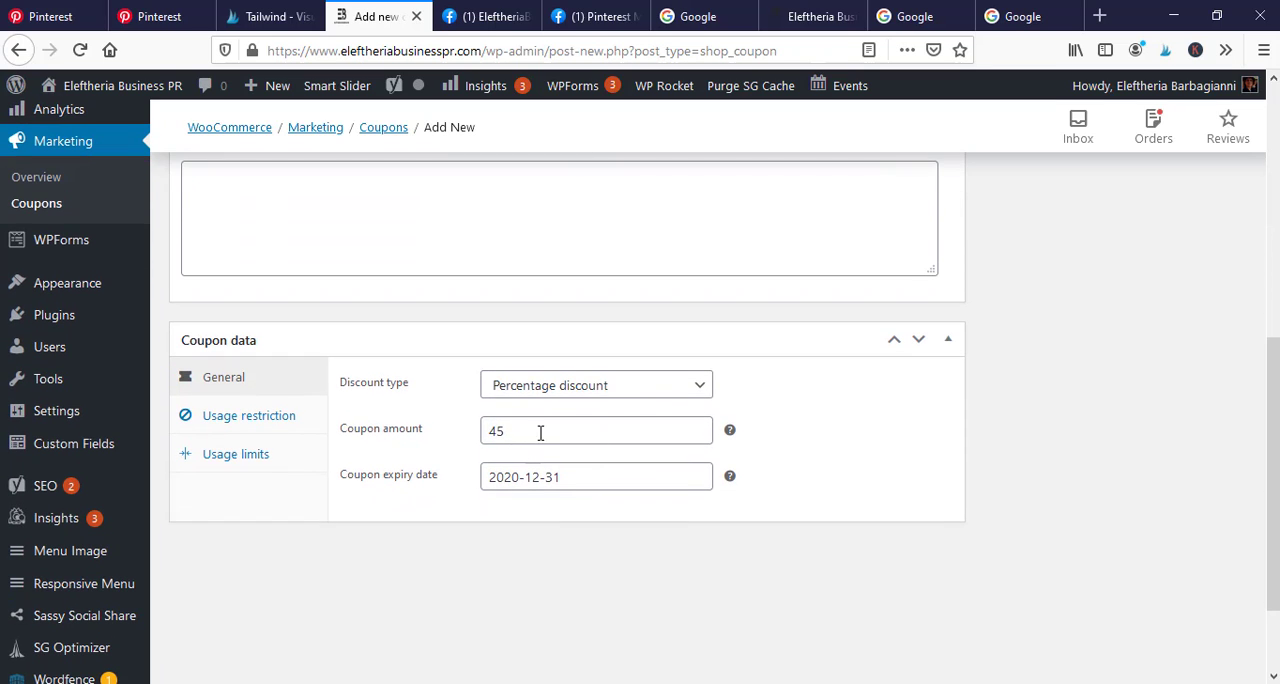
scroll(763, 456, up, 4)
scroll(763, 454, up, 1)
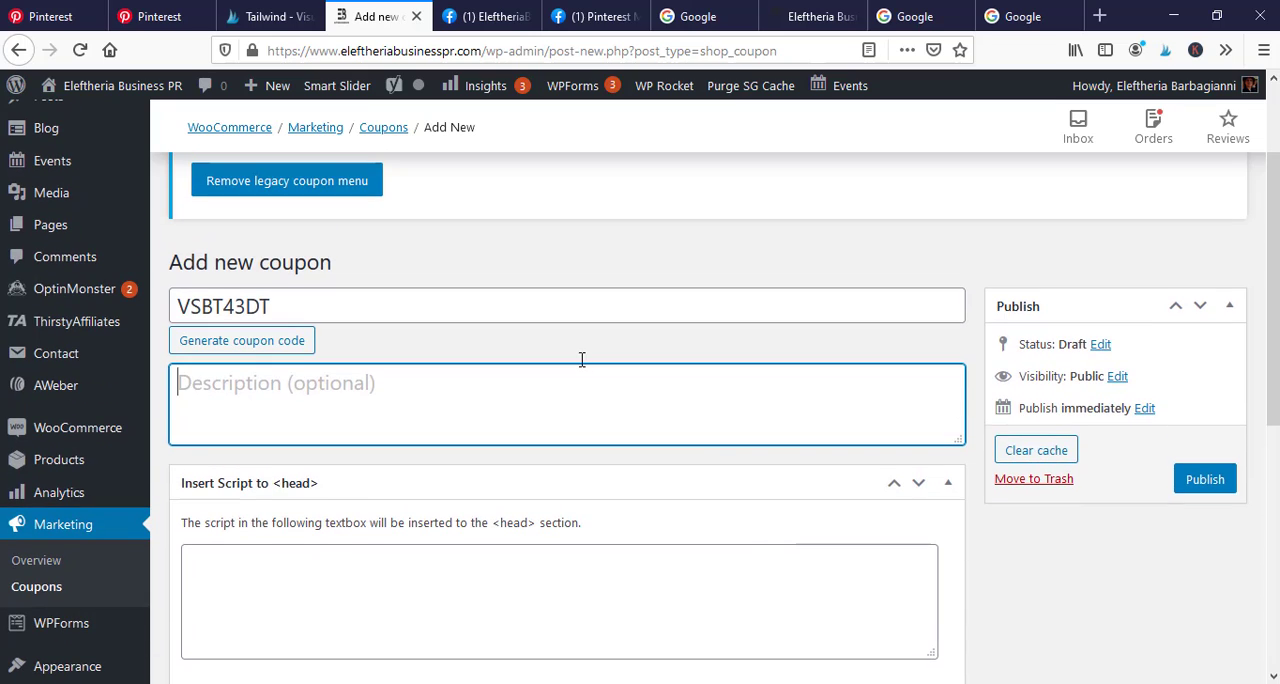
scroll(855, 532, down, 1)
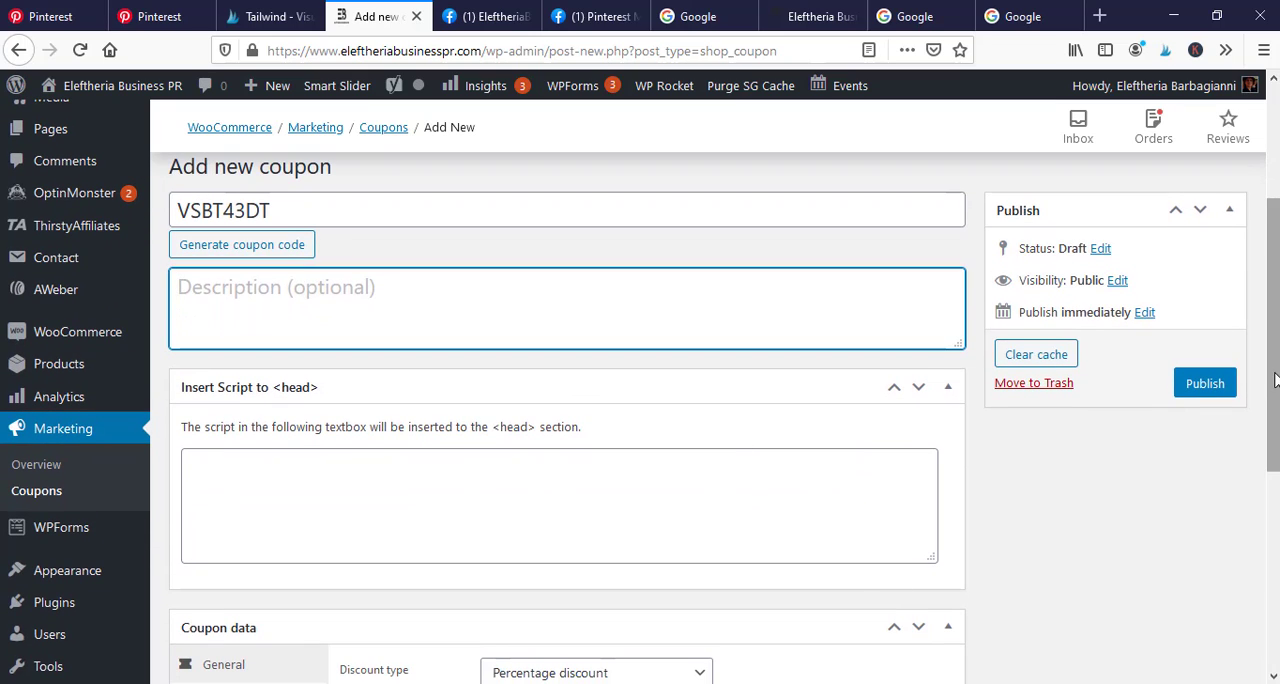
drag(1274, 378, 1264, 339)
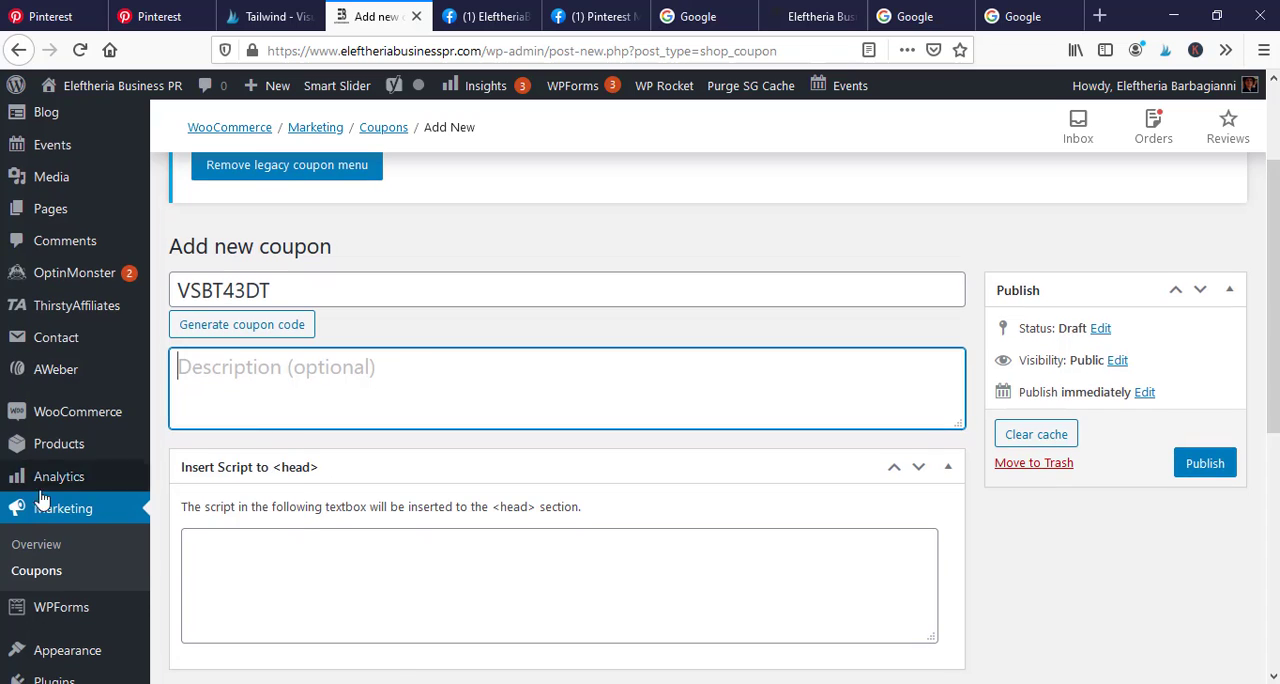
mouse_move(109, 414)
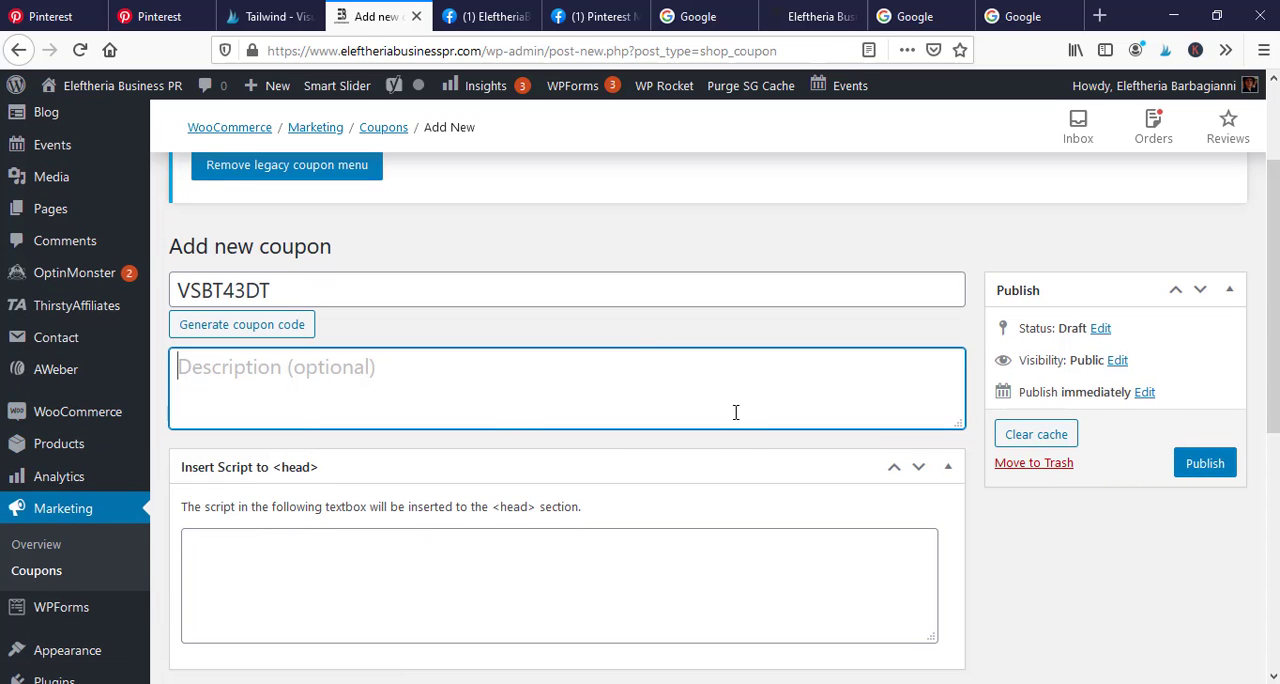
scroll(740, 395, down, 2)
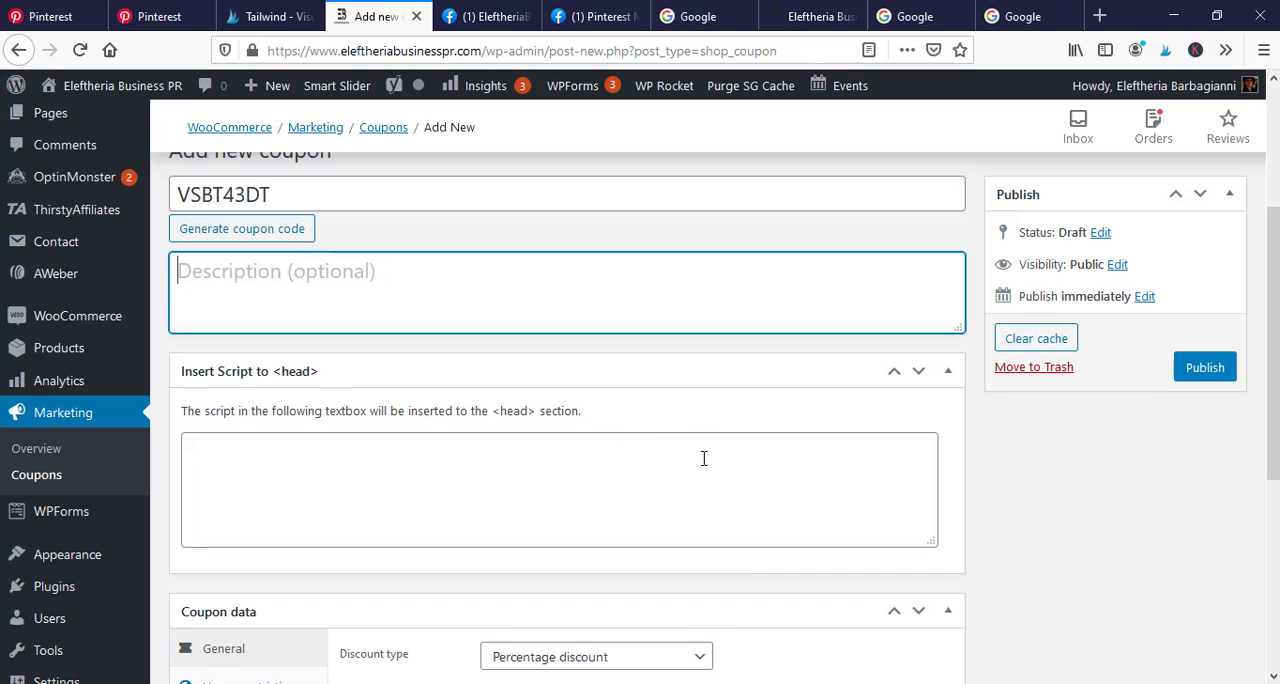
scroll(707, 467, up, 2)
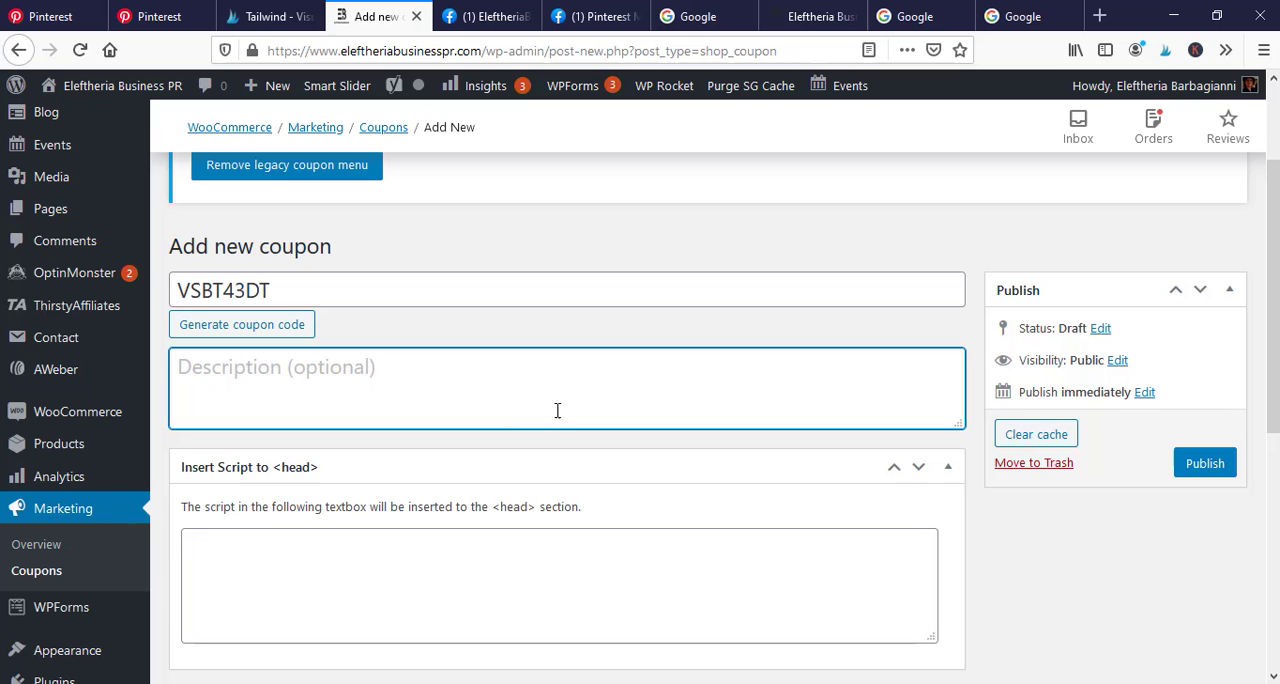
scroll(557, 410, down, 3)
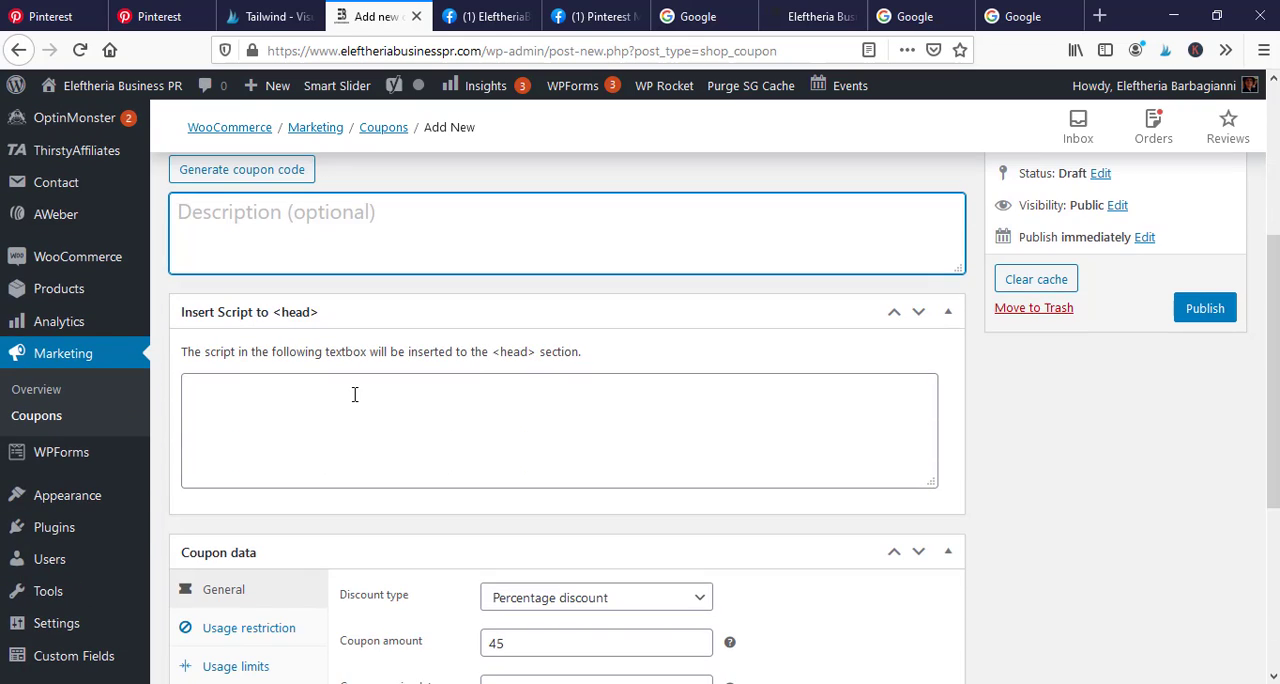
scroll(1186, 426, down, 5)
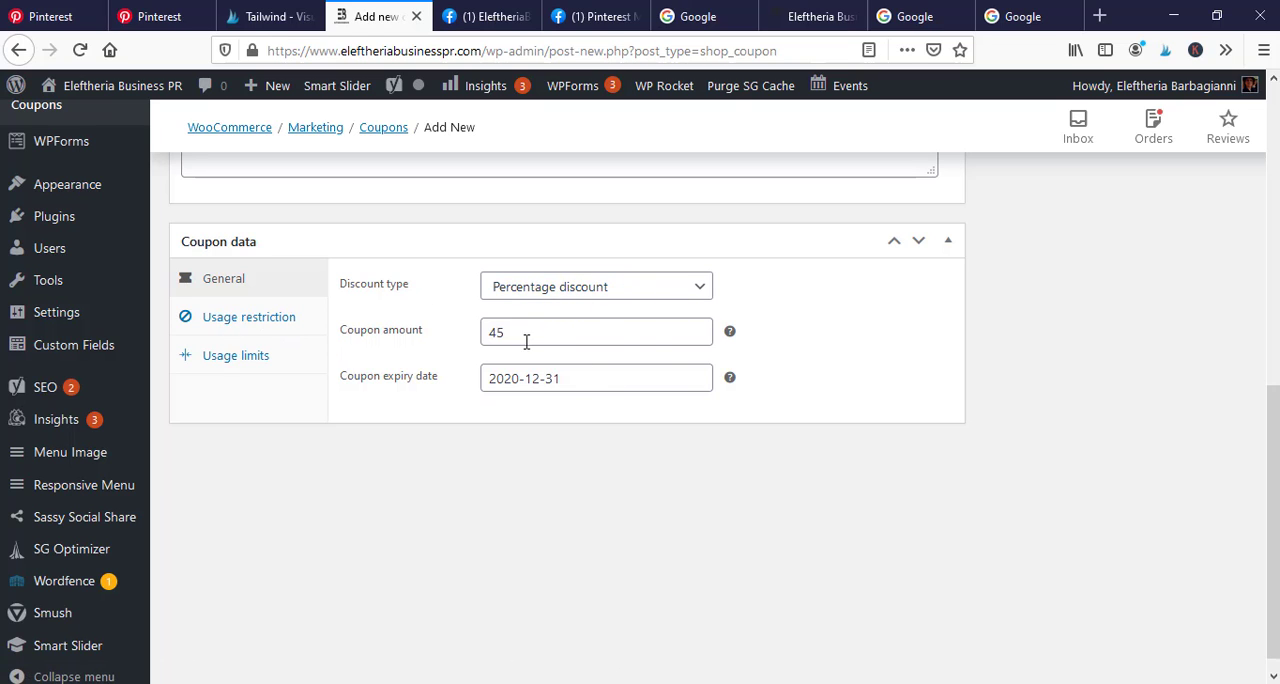
scroll(407, 370, up, 1)
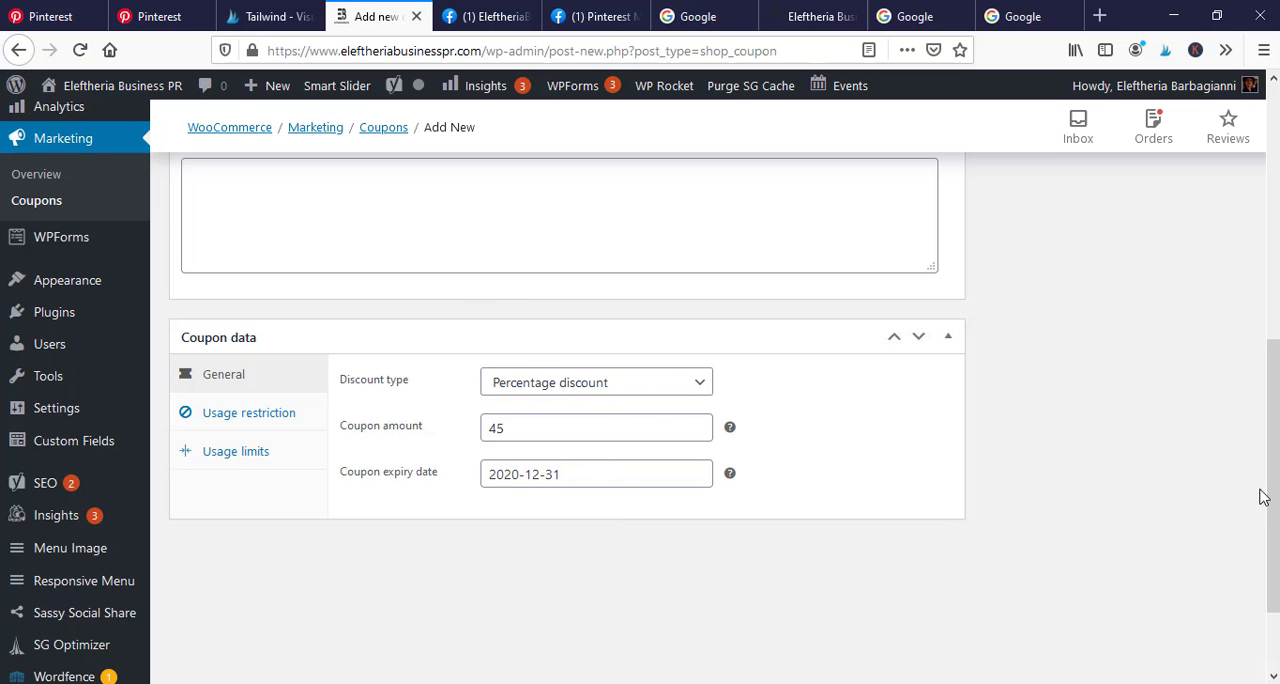
drag(1275, 490, 1262, 250)
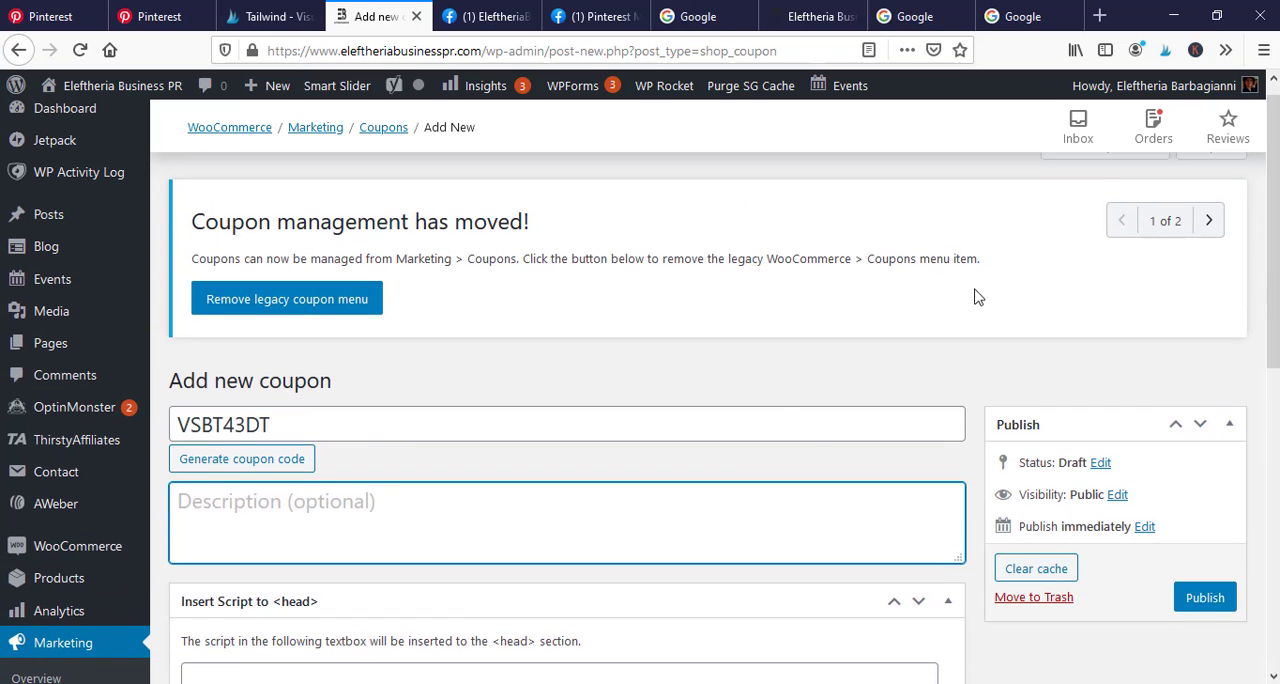
scroll(810, 440, down, 2)
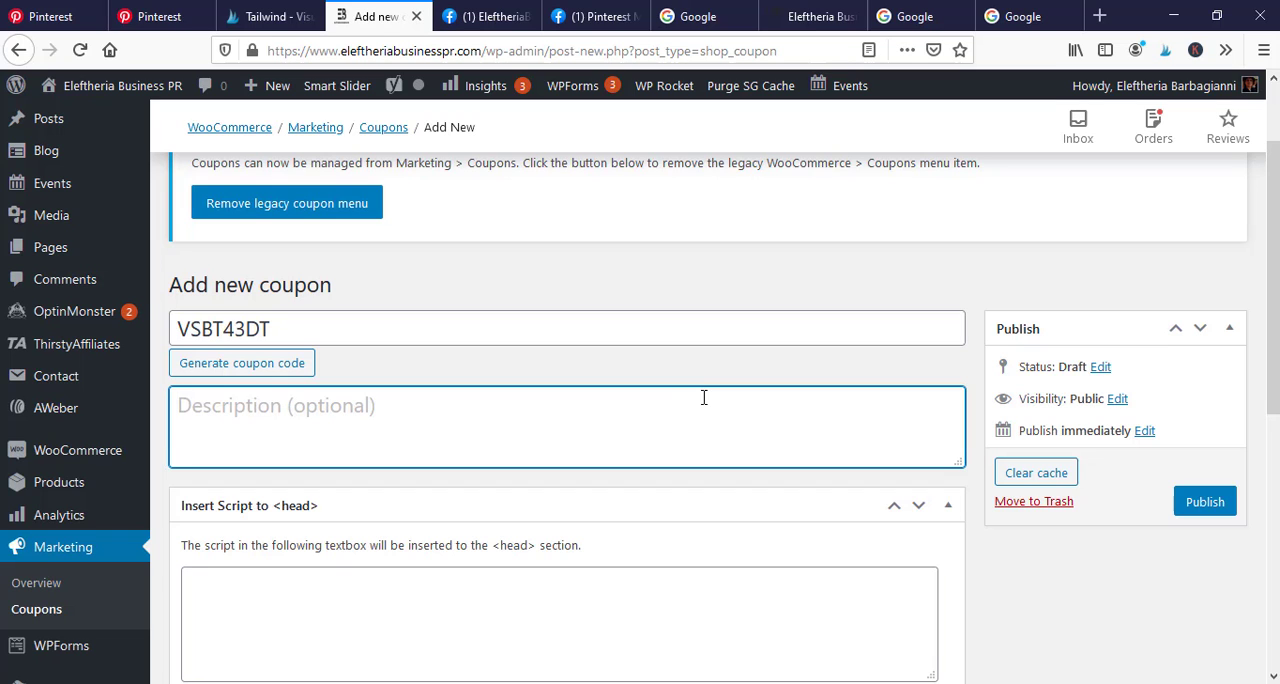
scroll(780, 380, down, 4)
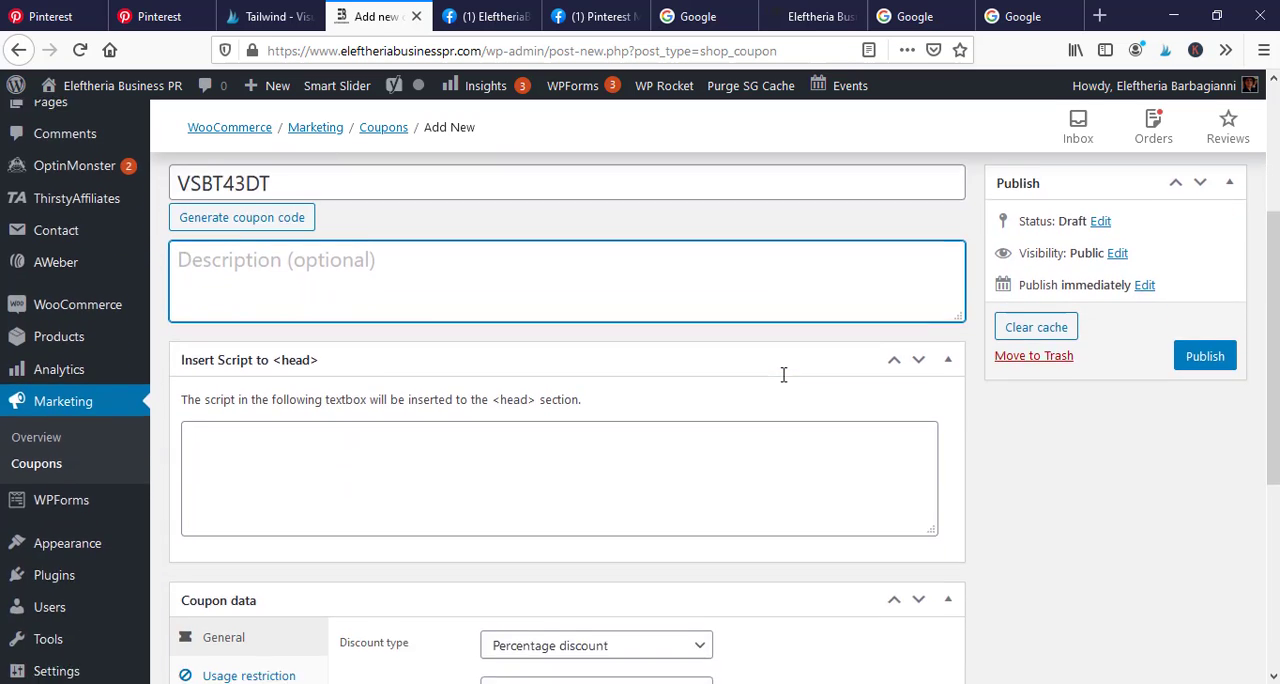
scroll(869, 407, up, 4)
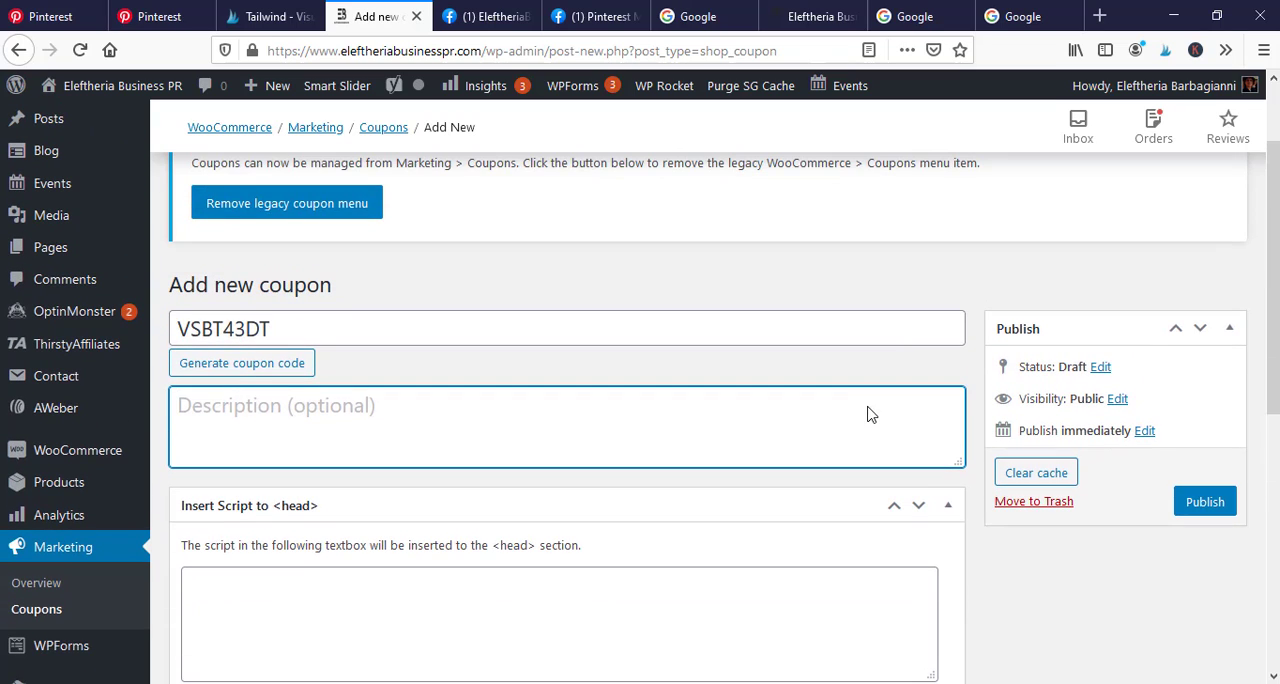